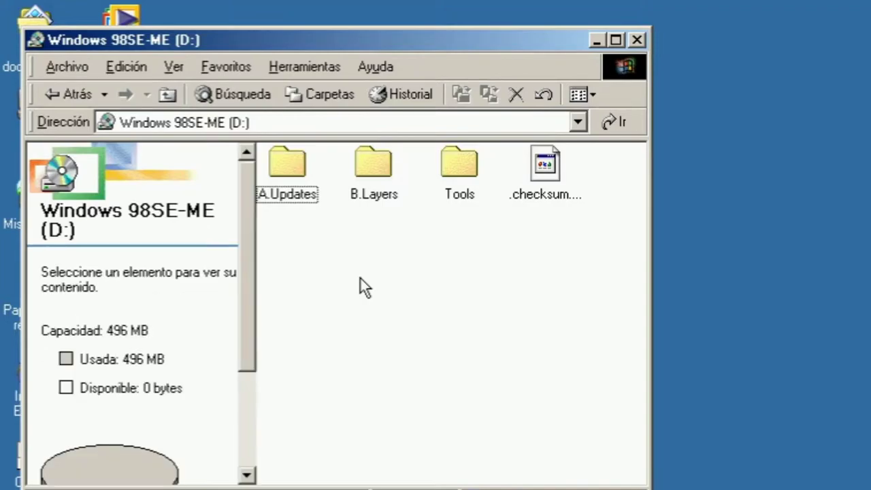
Run InstMsiA from the Windows Installer 2.0 folder in A.Updates and agree to restart the system
double_click(281, 167)
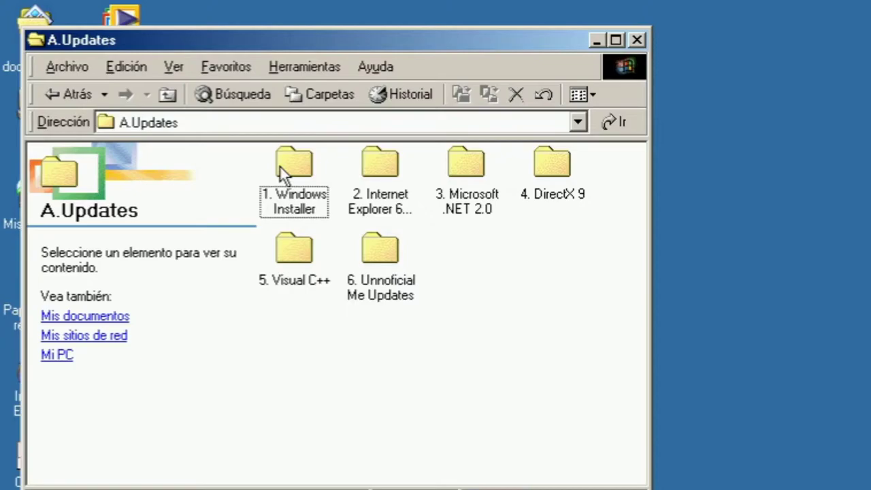
double_click(281, 167)
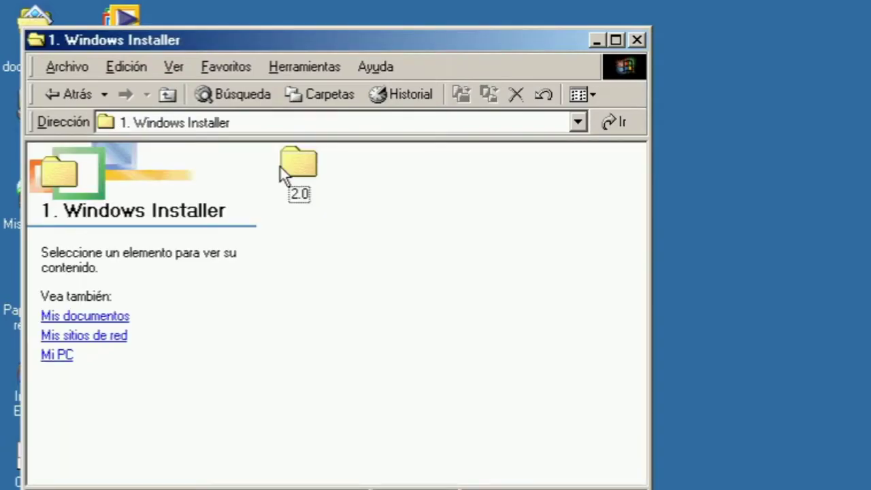
double_click(302, 174)
double_click(302, 173)
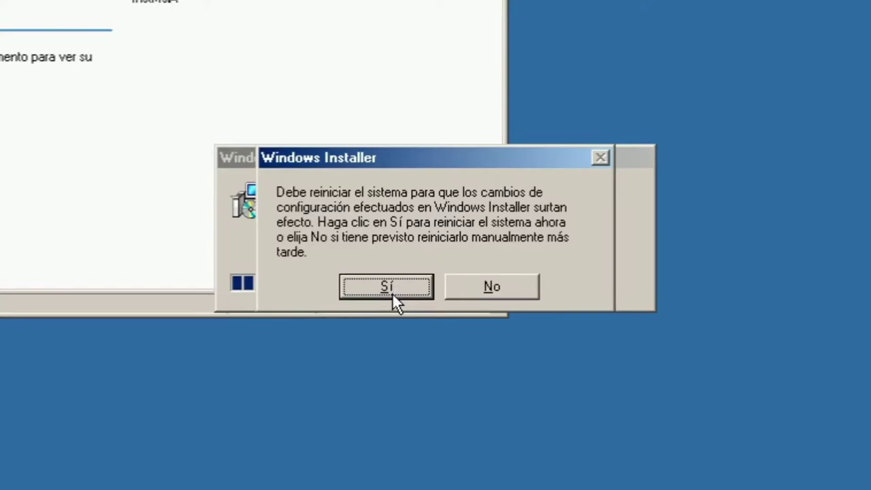
left_click(393, 295)
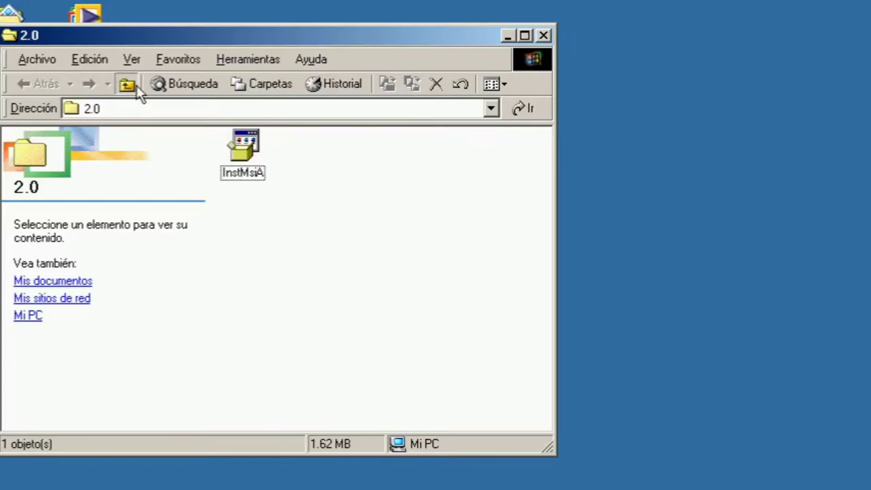
Launch IE6SETUP from the 2. Internet Explorer 6 + SP1 folder in A.Updates
left_click(136, 88)
left_click(139, 90)
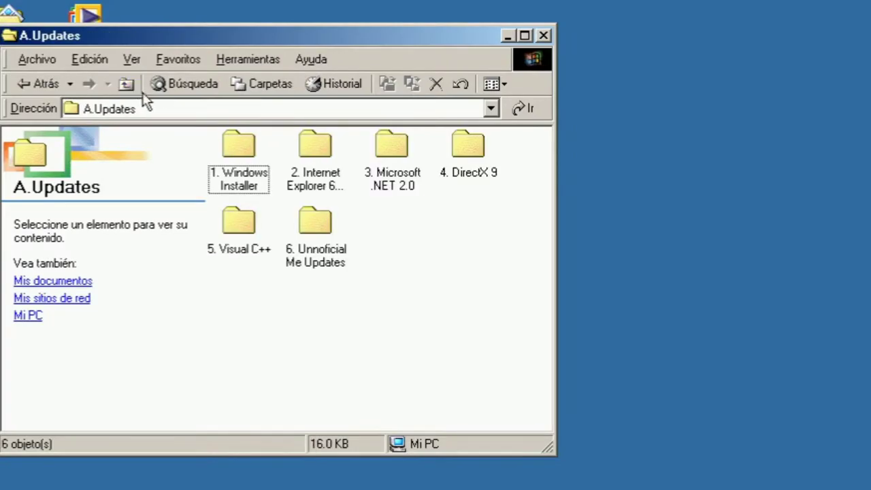
left_click(327, 156)
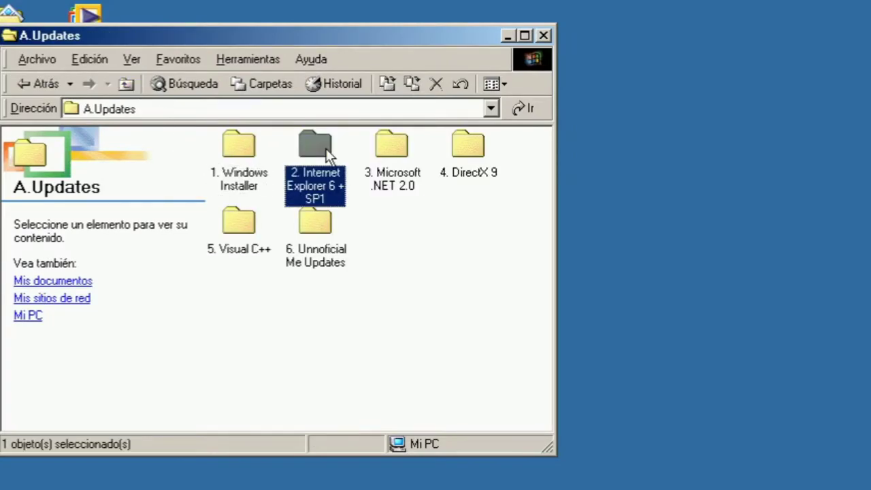
double_click(327, 156)
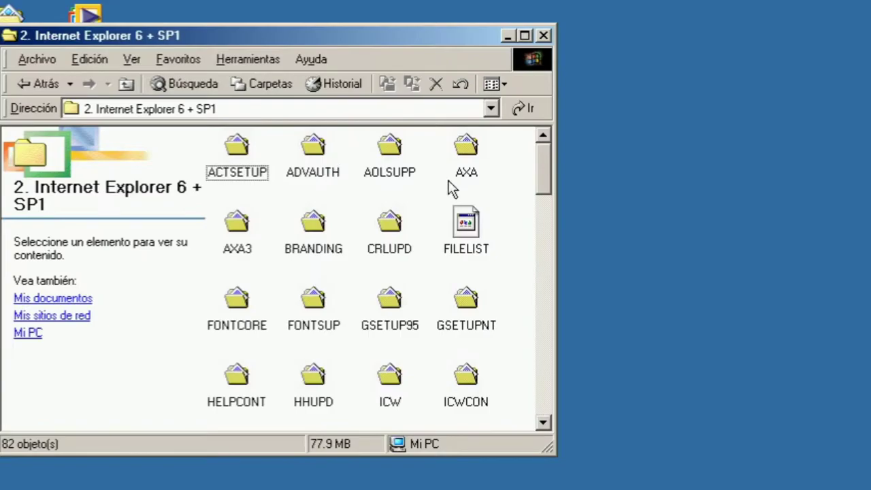
left_click_drag(551, 450, 870, 489)
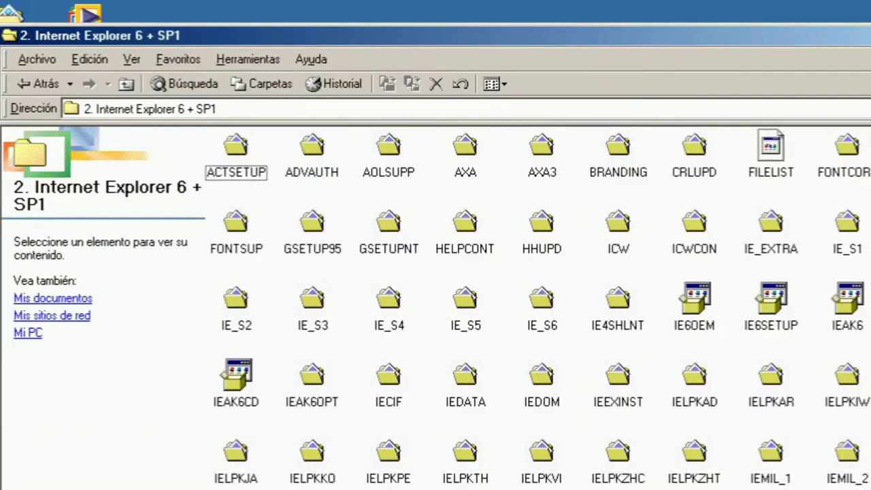
double_click(775, 299)
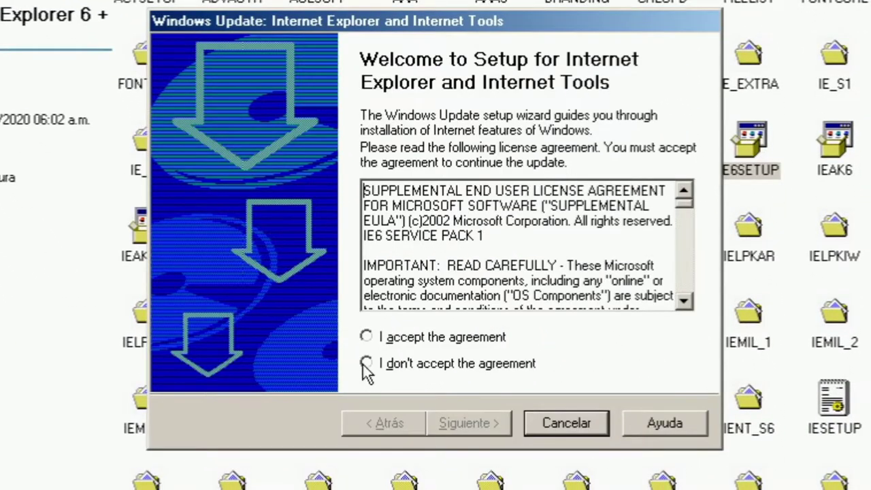
Accept the Internet Explorer license agreement, install the update and finish setup with a computer restart
left_click(368, 337)
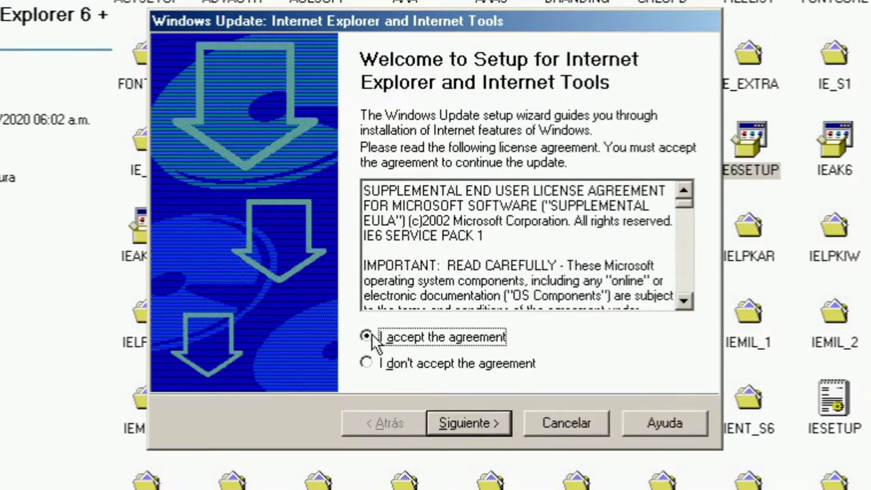
left_click(490, 421)
left_click(480, 431)
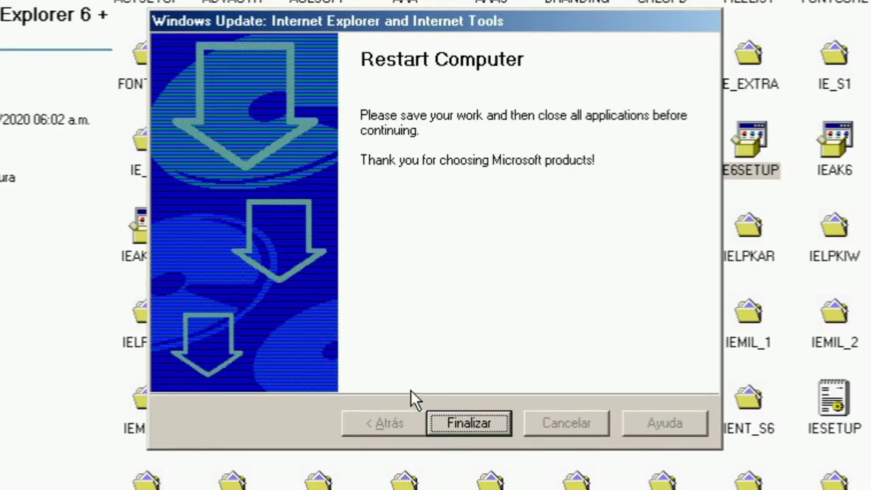
left_click(469, 423)
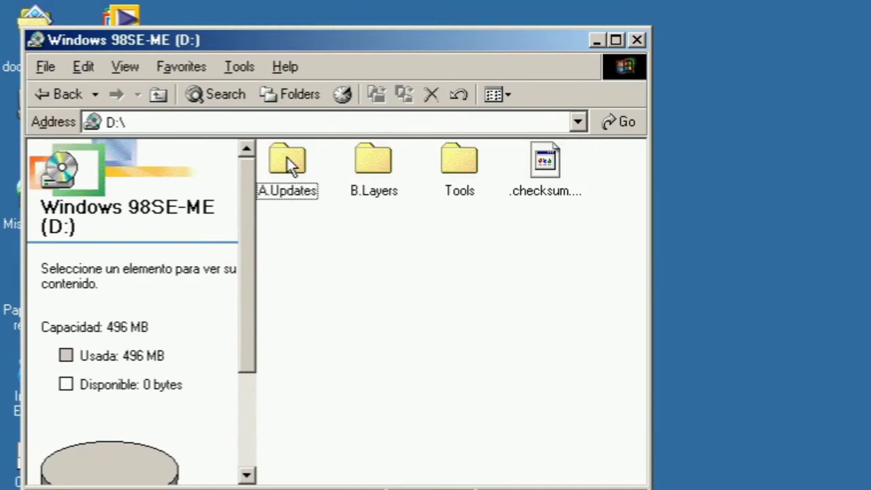
Check the installed .NET components with VersionCheck from the 3. Microsoft .NET 2.0 folder, and close the report
double_click(287, 159)
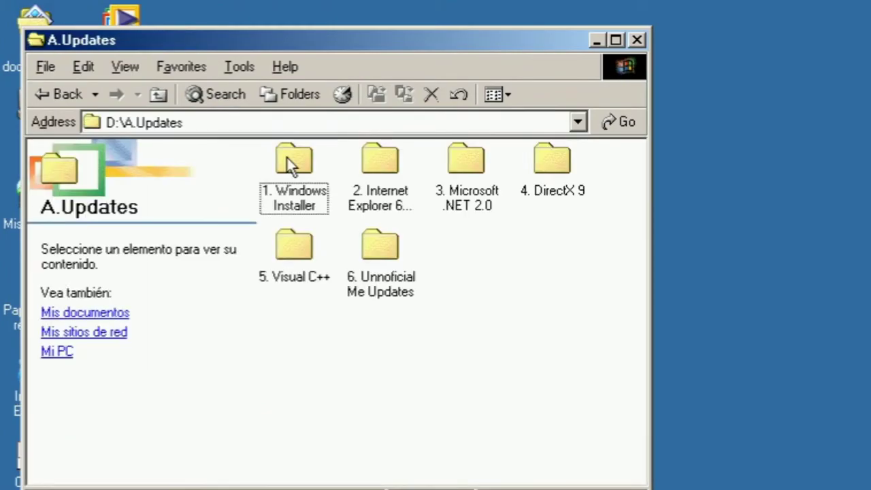
double_click(462, 161)
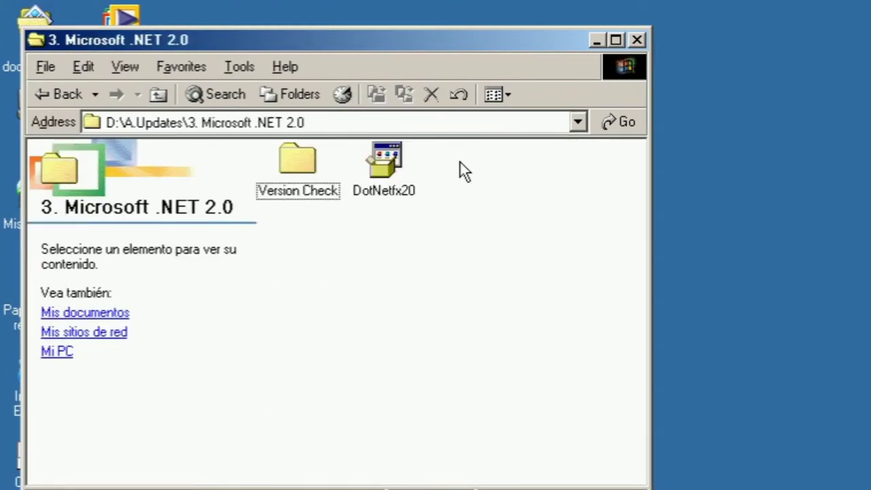
double_click(299, 156)
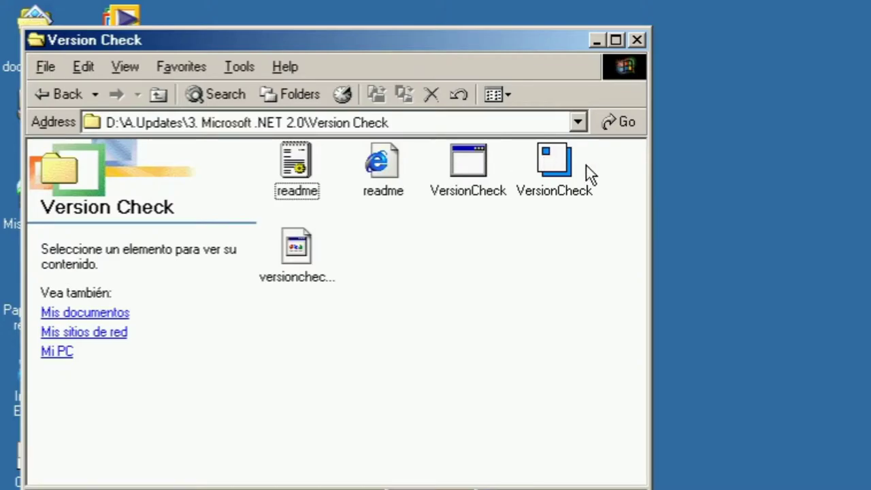
double_click(563, 170)
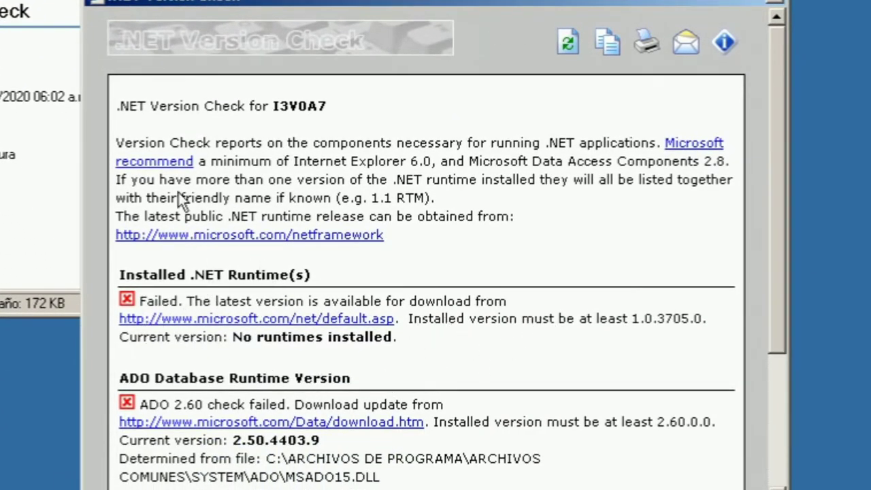
double_click(94, 4)
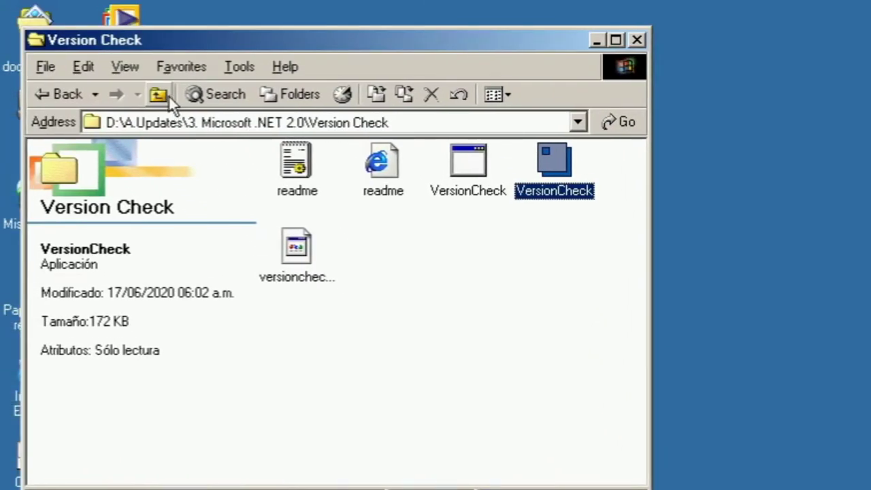
Install Microsoft .NET Framework 2.0 with DotNetfx20, accepting the license terms
left_click(164, 95)
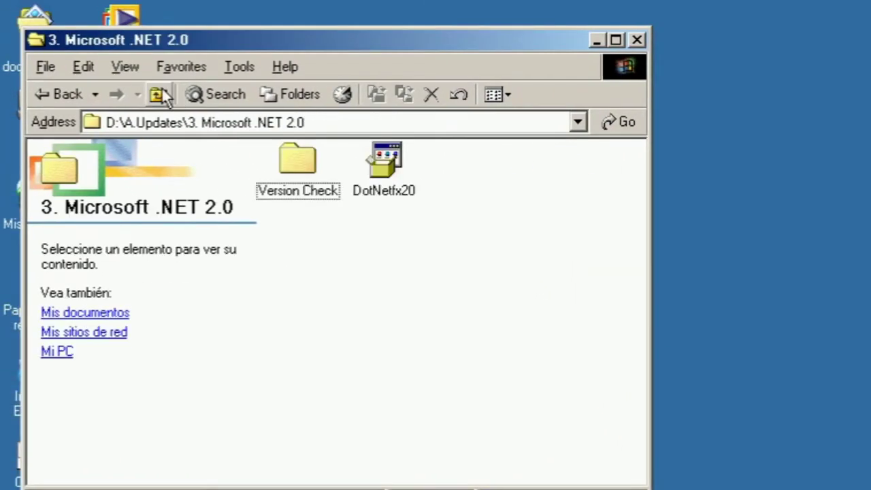
key("Right")
double_click(390, 170)
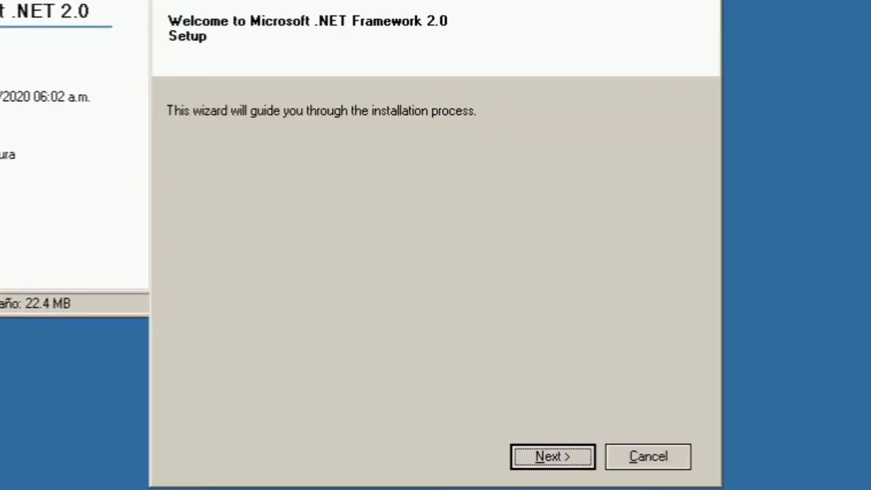
left_click(549, 466)
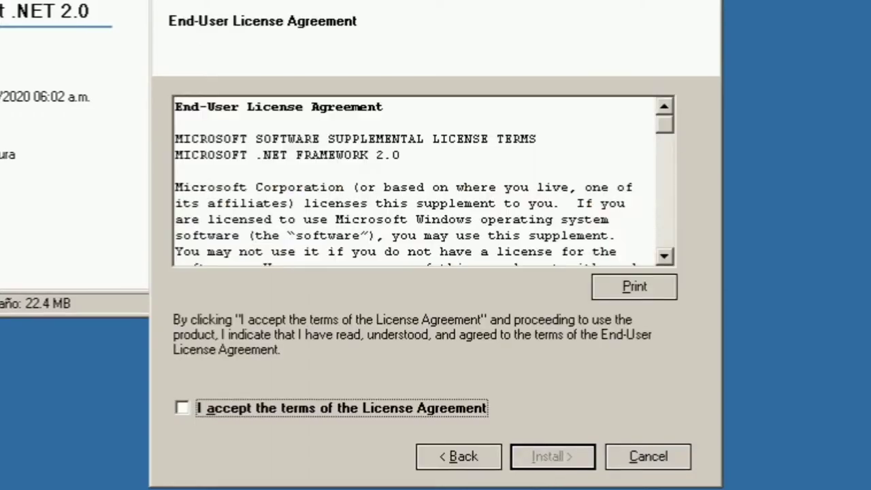
left_click(441, 402)
left_click(559, 455)
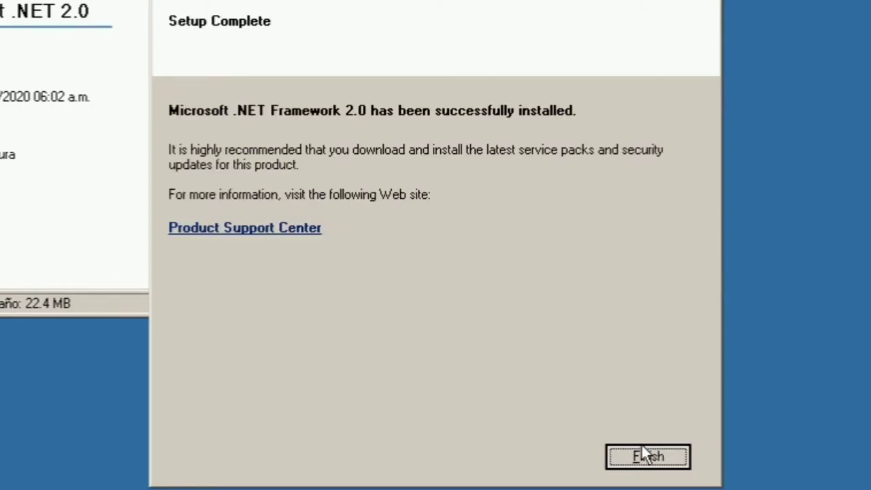
left_click(642, 455)
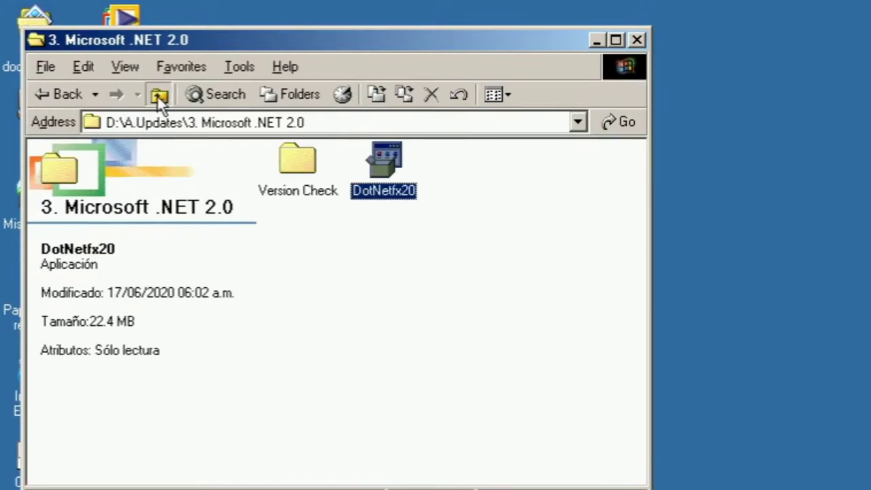
Launch dxsetup from the 1.v9.0c 2004 folder of the DirectX 9 updates
left_click(159, 95)
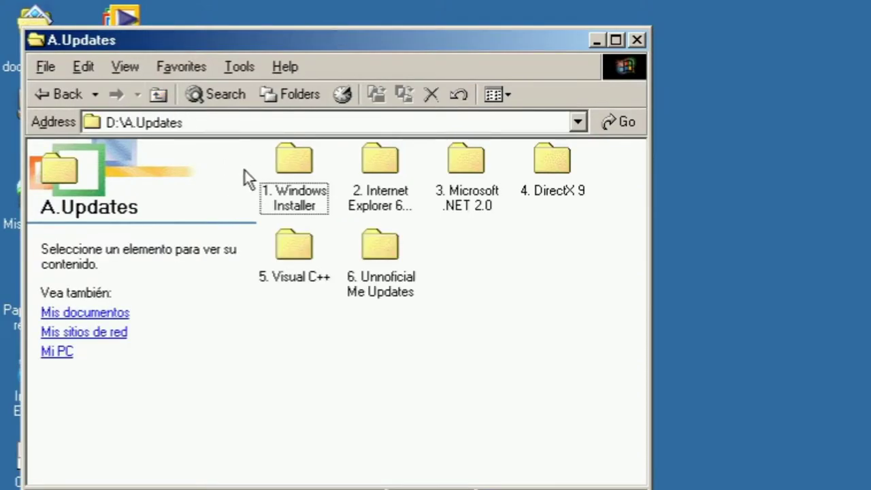
left_click_drag(582, 158, 521, 222)
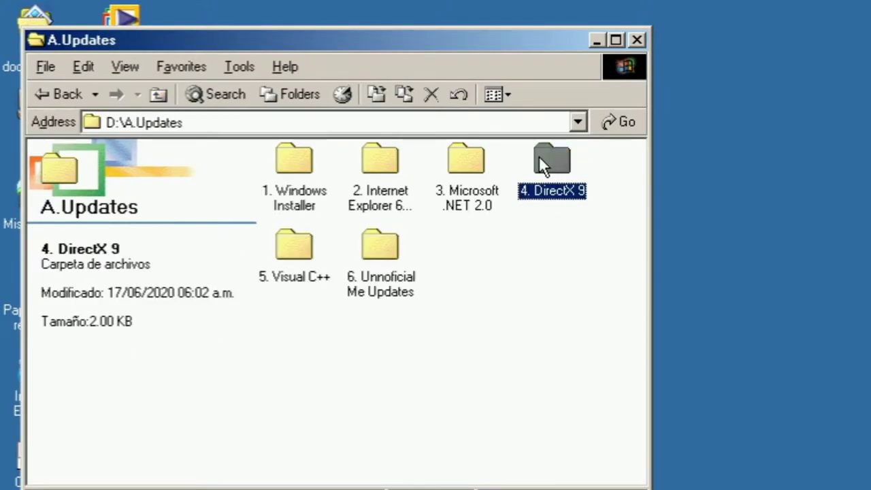
double_click(538, 158)
left_click_drag(268, 271, 301, 240)
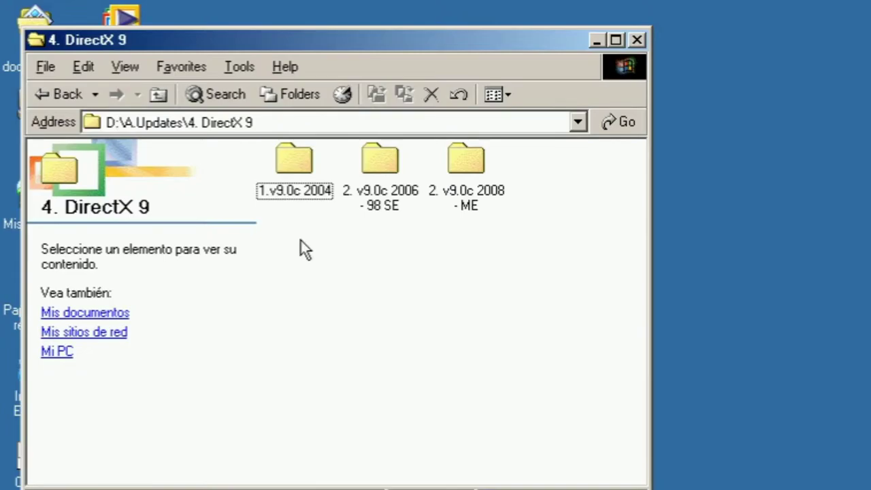
double_click(292, 153)
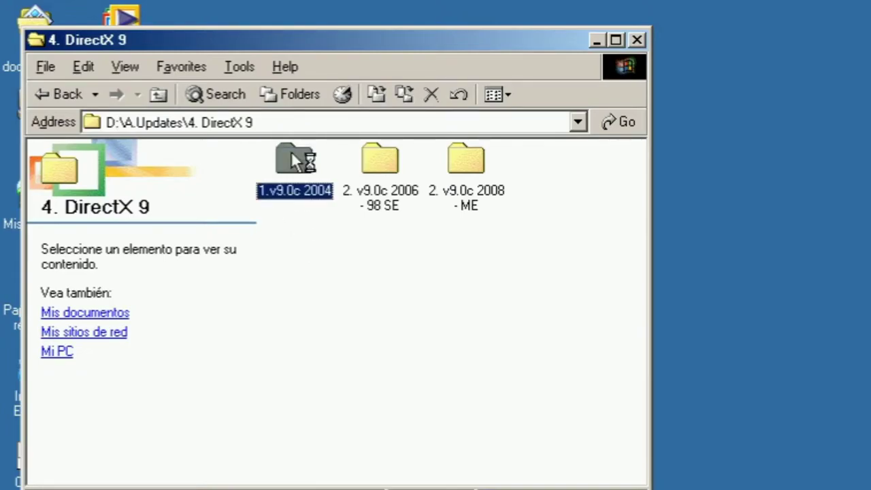
double_click(290, 332)
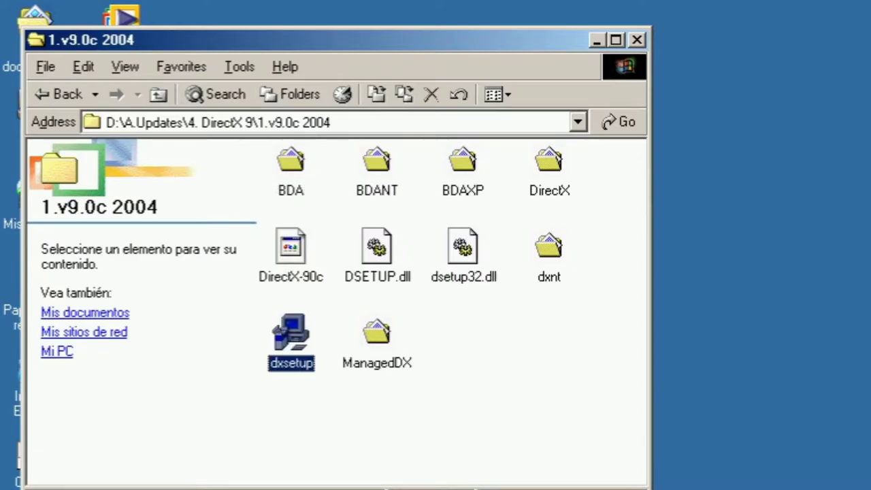
Complete the DirectX 9.0c setup wizard and finish it with a computer restart
left_click(278, 336)
left_click(436, 411)
left_click(438, 412)
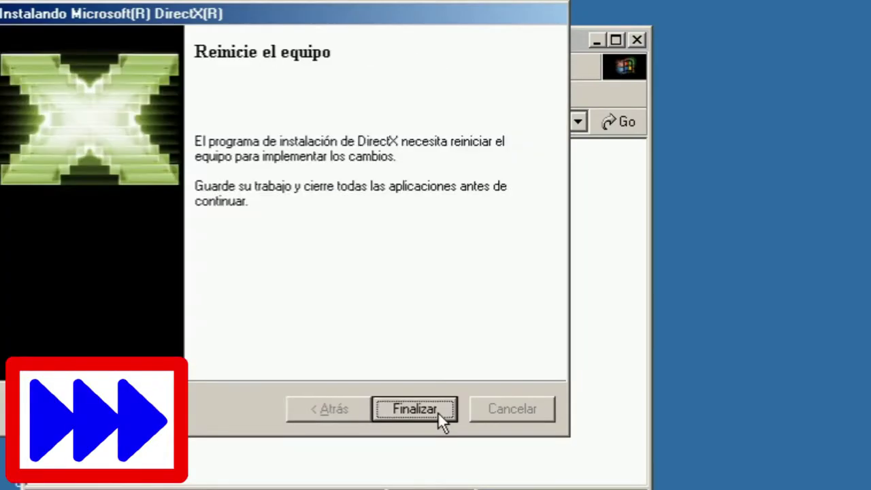
left_click(425, 412)
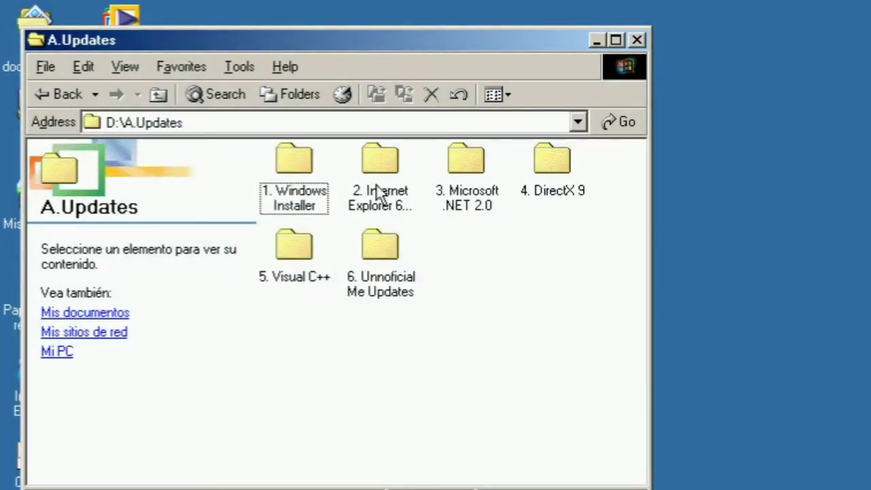
Open the 2. v9.0c 2008 - ME folder inside the 4. DirectX 9 updates folder
double_click(554, 167)
left_click_drag(358, 279, 601, 148)
left_click(372, 271)
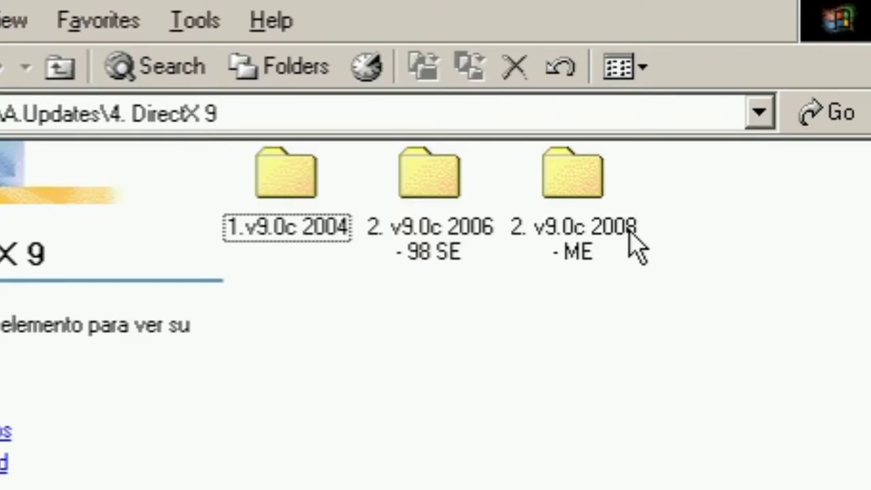
left_click(409, 189)
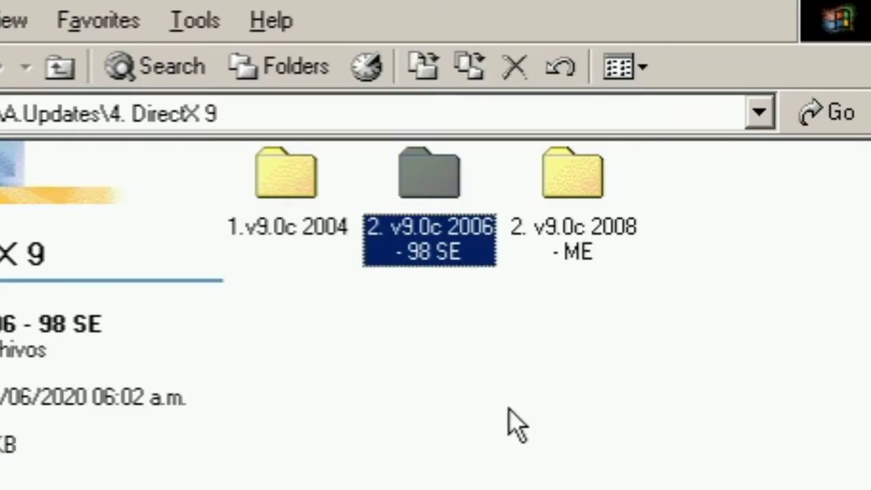
left_click(583, 216)
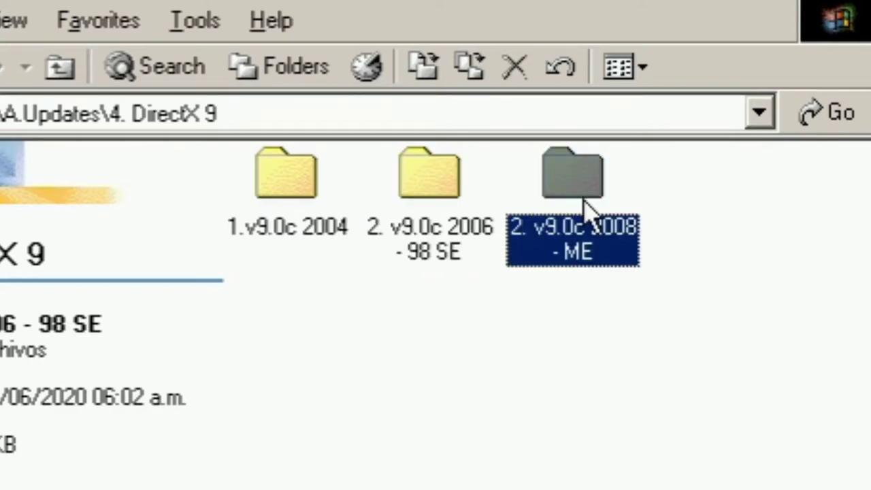
left_click(588, 371)
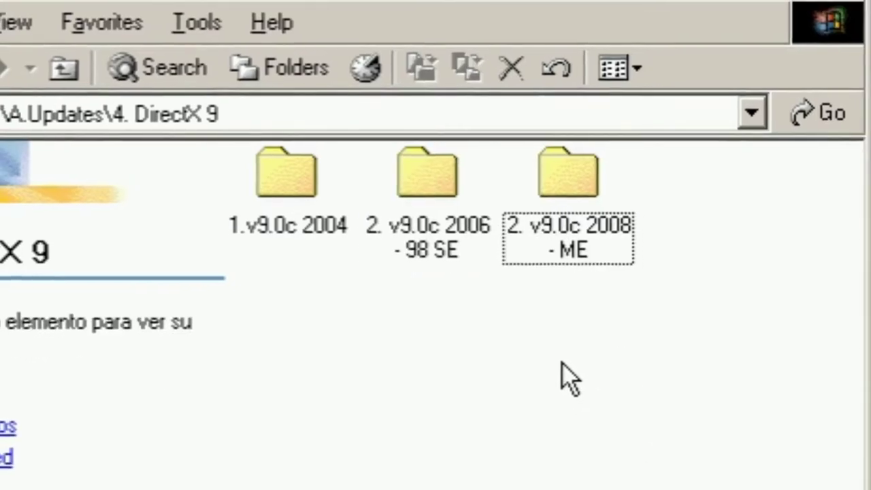
left_click(574, 204)
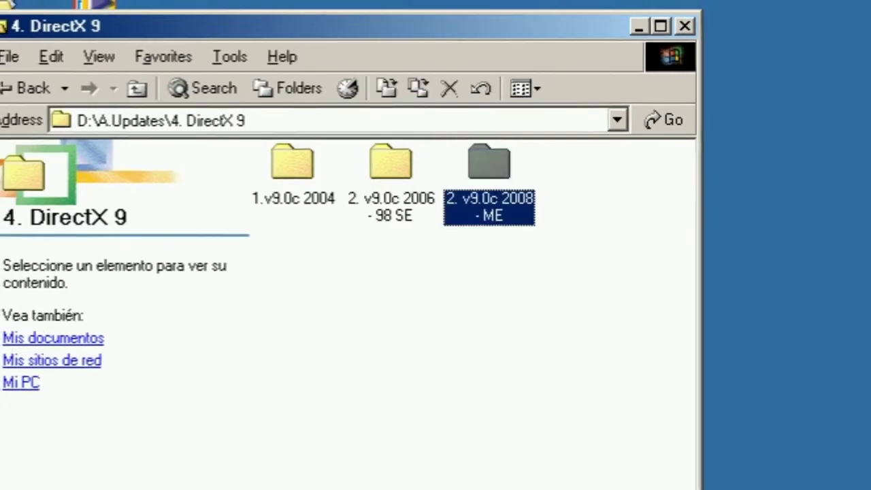
double_click(489, 204)
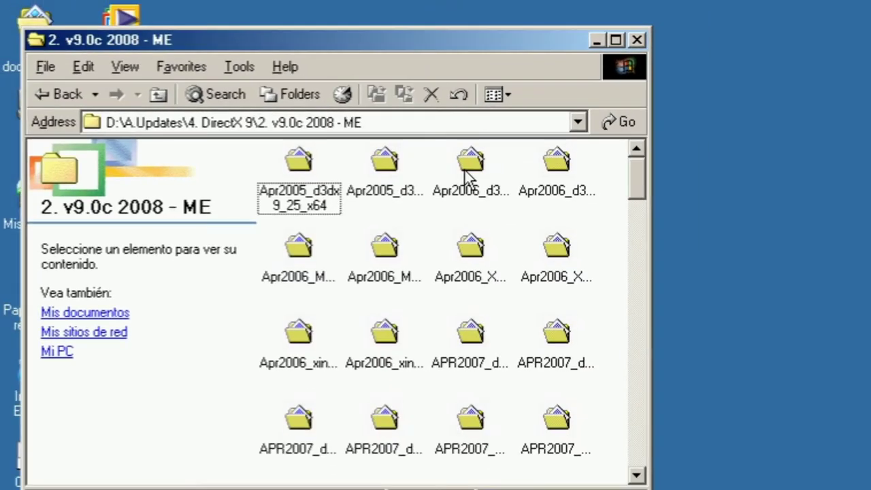
Install the DirectX 9.0c 2008 runtime with DXSETUP, accepting the license agreement, and finish the wizard
left_click_drag(639, 172, 658, 293)
double_click(300, 330)
left_click(360, 417)
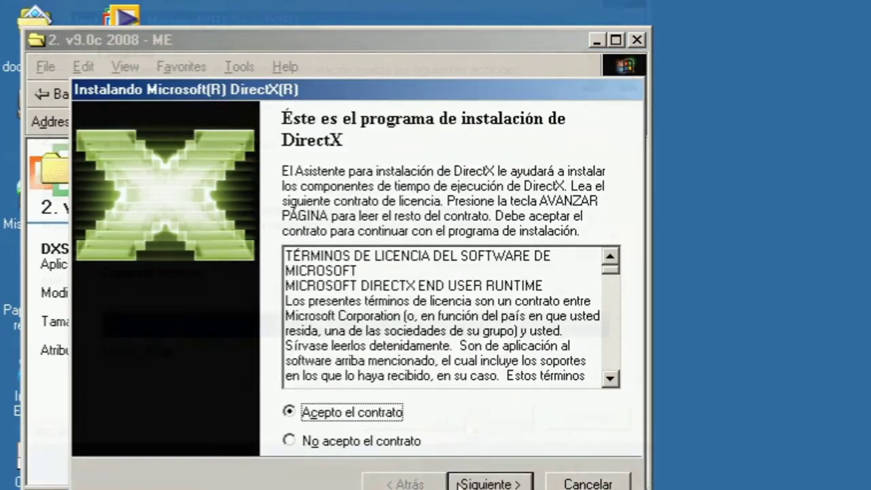
left_click(467, 484)
left_click(467, 484)
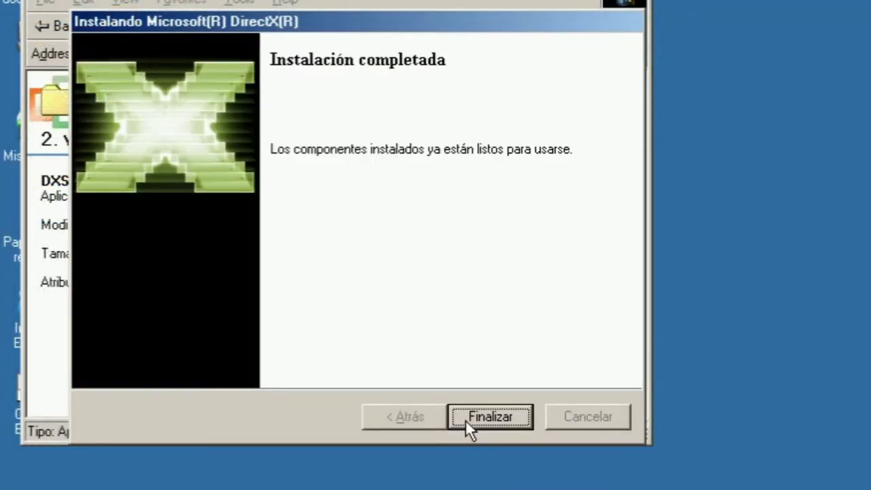
left_click(468, 419)
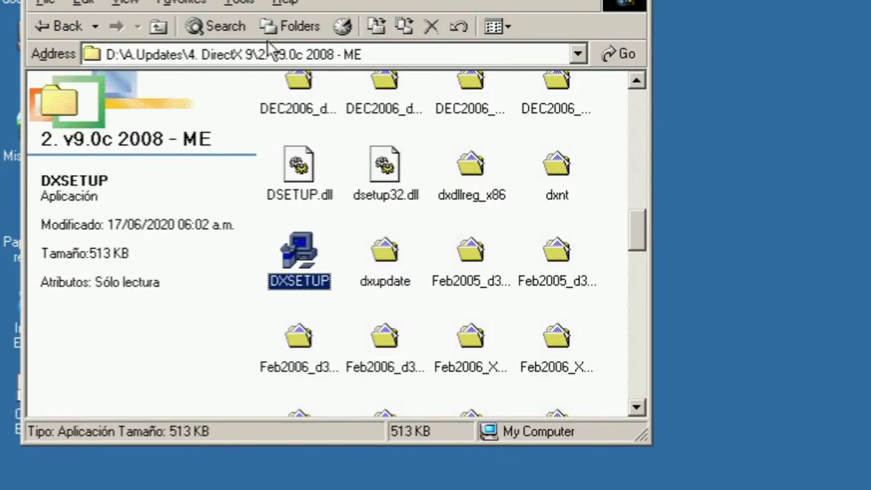
Install the Visual C++ 2005 Redistributable with vcredist_x86 from the 1. 2005 SP1 folder of 5. Visual C++, accepting the license
left_click(159, 25)
left_click(159, 26)
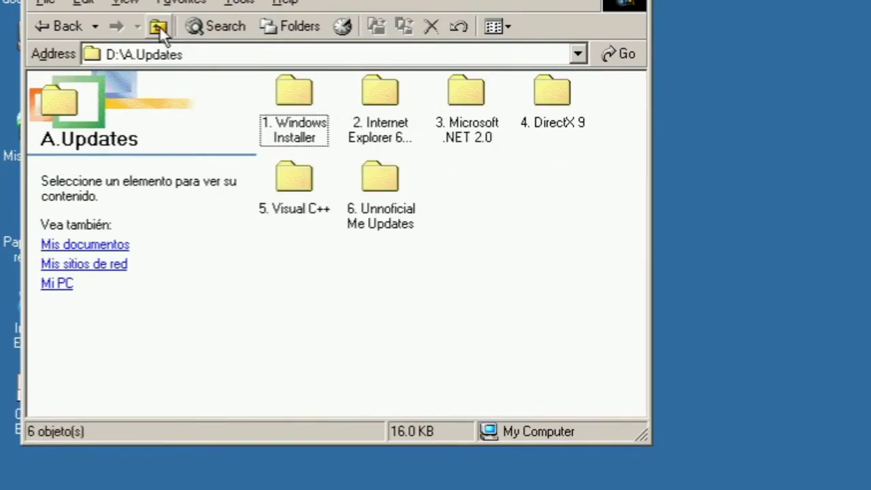
double_click(296, 181)
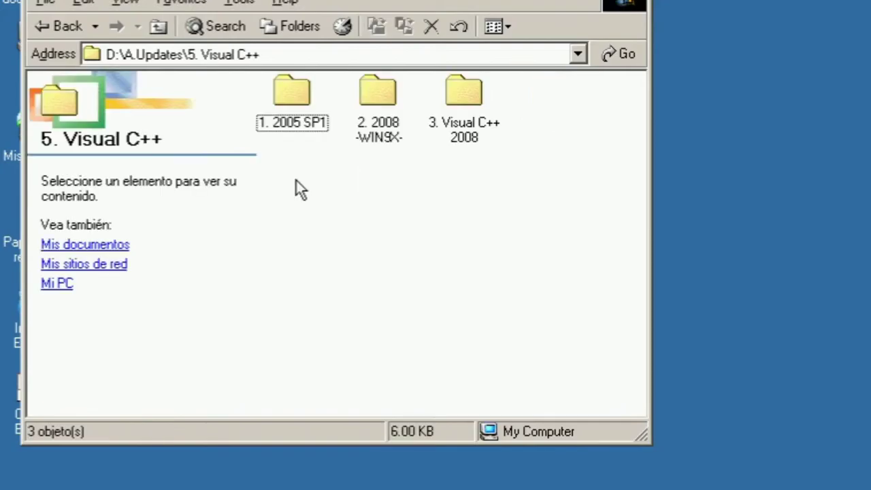
double_click(289, 94)
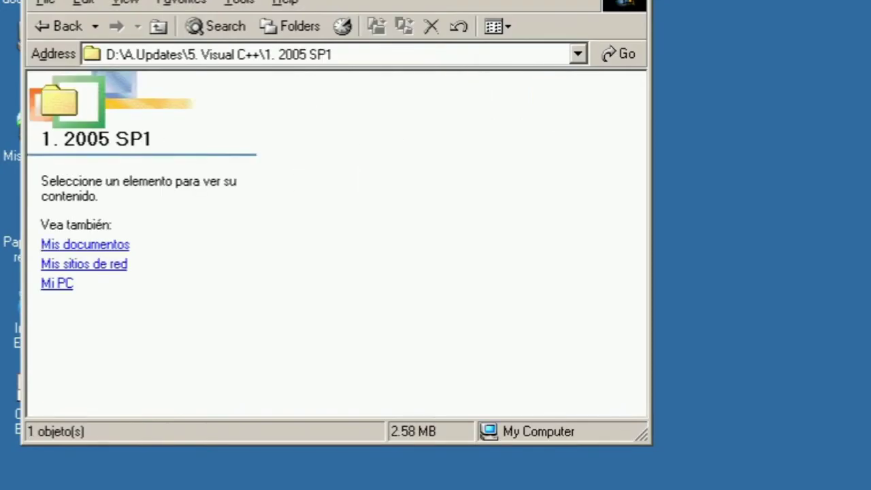
double_click(289, 95)
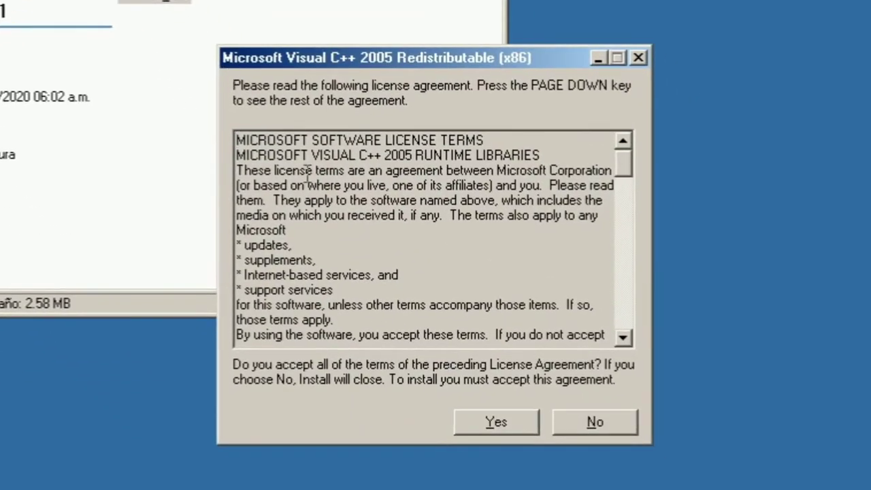
left_click(468, 424)
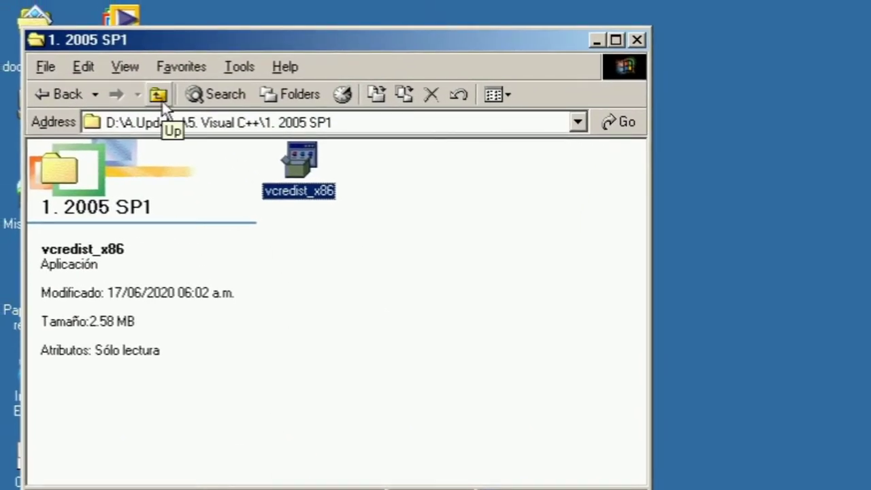
Run VC_R_9X from the 2. 2008 -WIN9X- folder, agree to proceed with the unofficial Visual C++ 2008 package, and dismiss its error dialog
left_click(163, 102)
double_click(378, 194)
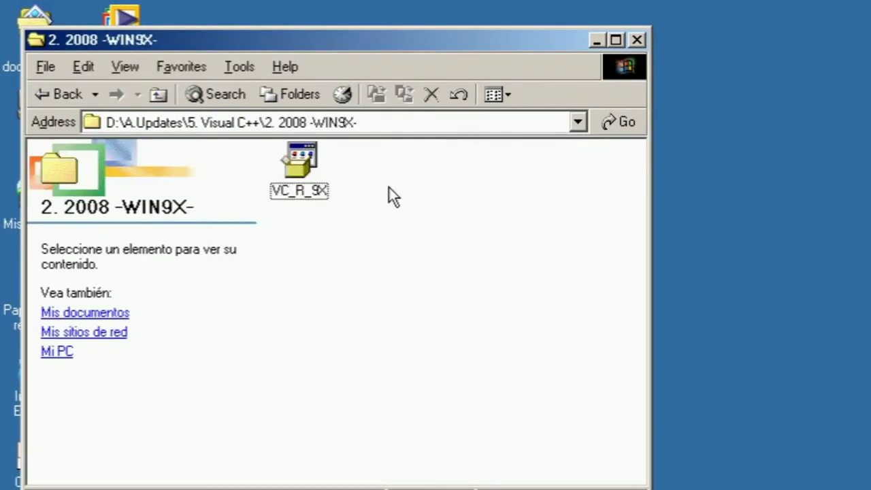
double_click(299, 162)
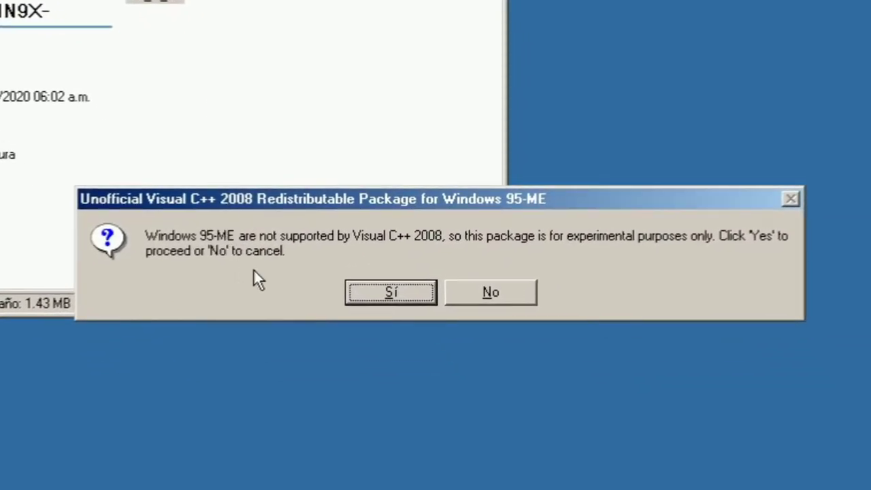
left_click(365, 292)
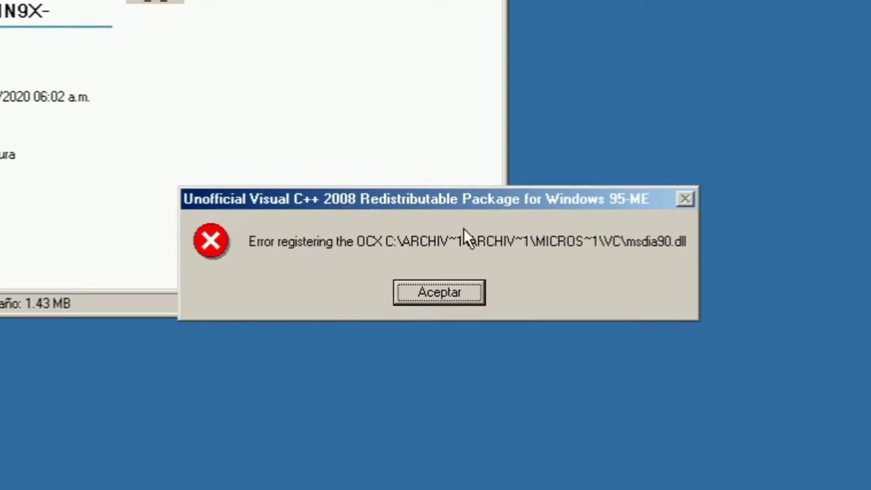
left_click(430, 294)
left_click(429, 292)
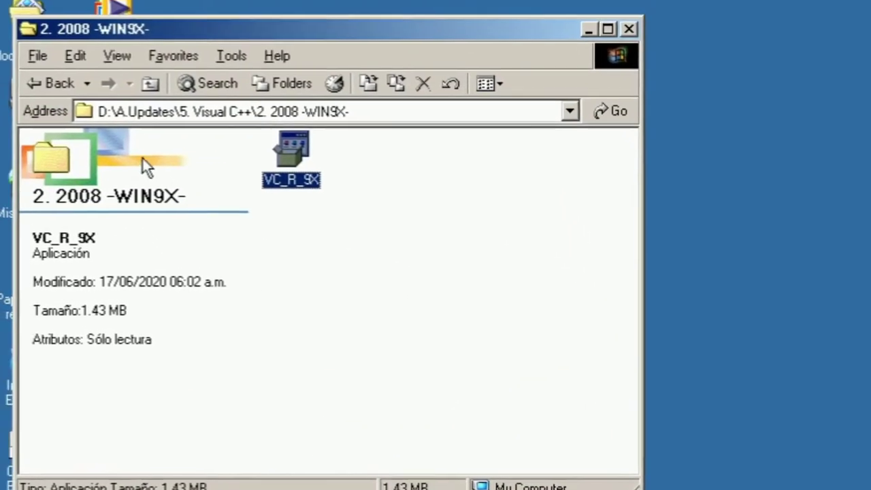
Run the vc_red Windows Installer package from the 3. Visual C++ 2008 folder
left_click(151, 83)
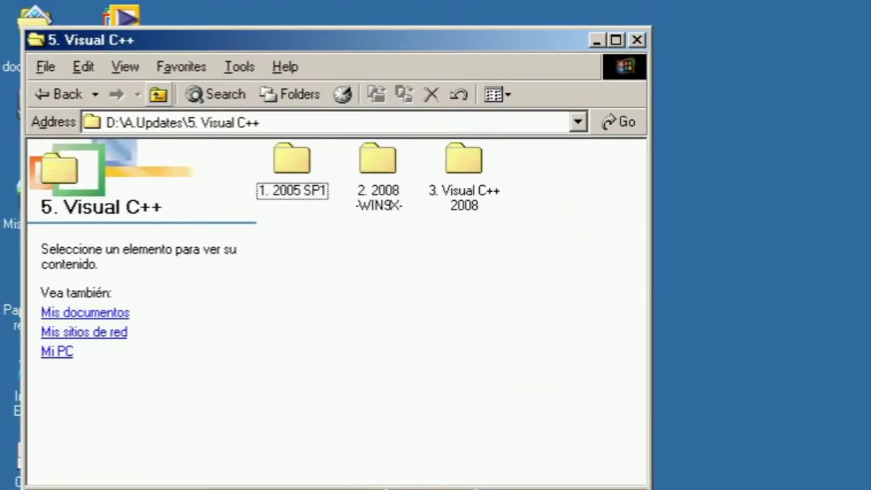
double_click(466, 164)
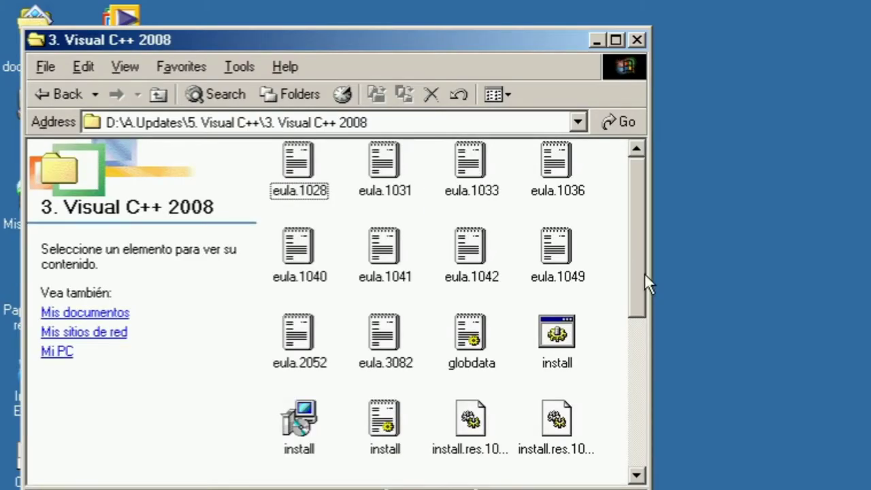
left_click_drag(639, 229, 670, 450)
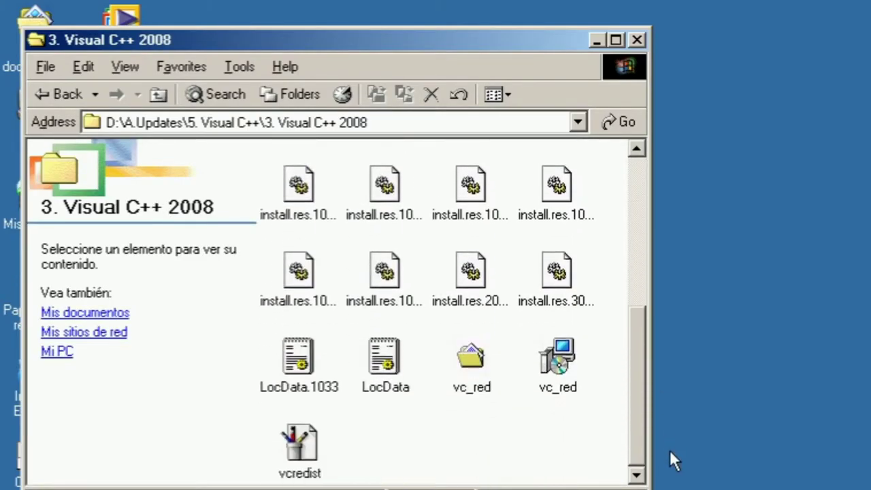
left_click(565, 355)
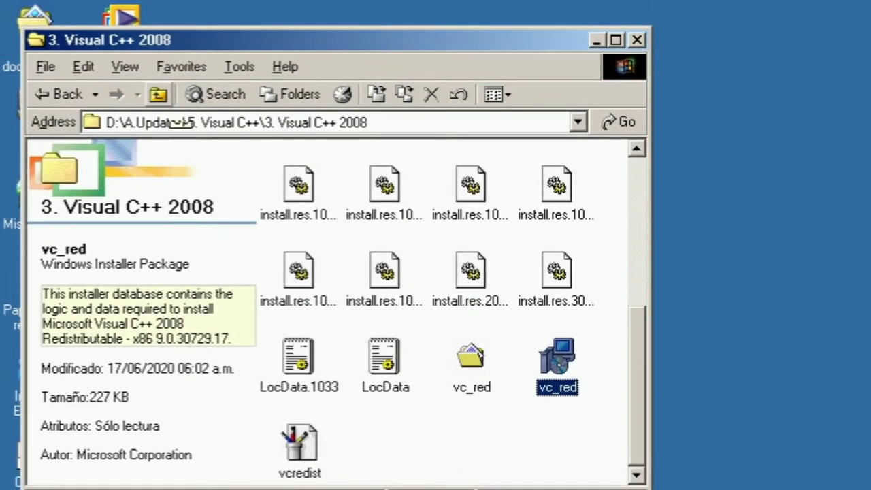
Launch 9XCUP from the 6. Unnoficial Me Updates folder and accept the update pack's license agreement
left_click(169, 99)
left_click(169, 100)
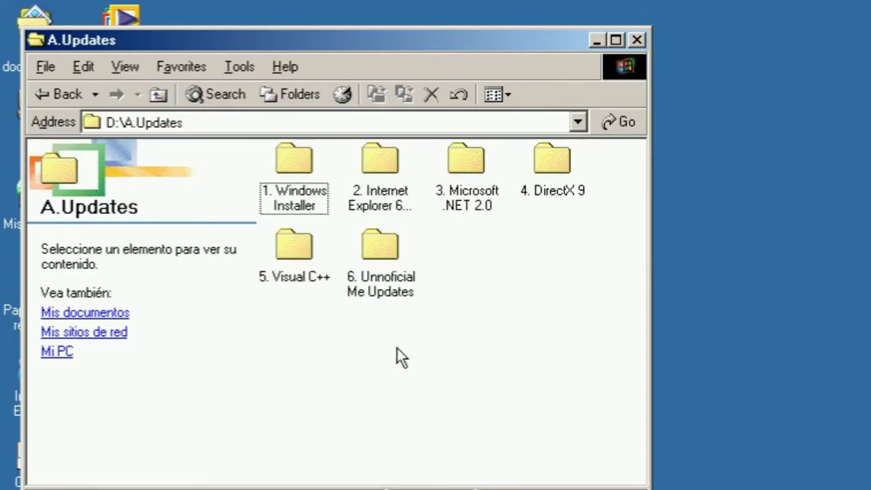
double_click(392, 256)
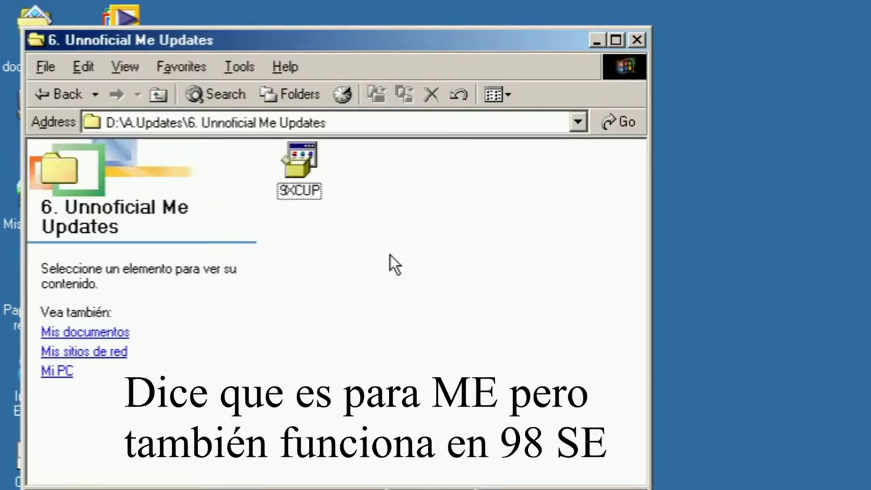
left_click(306, 164)
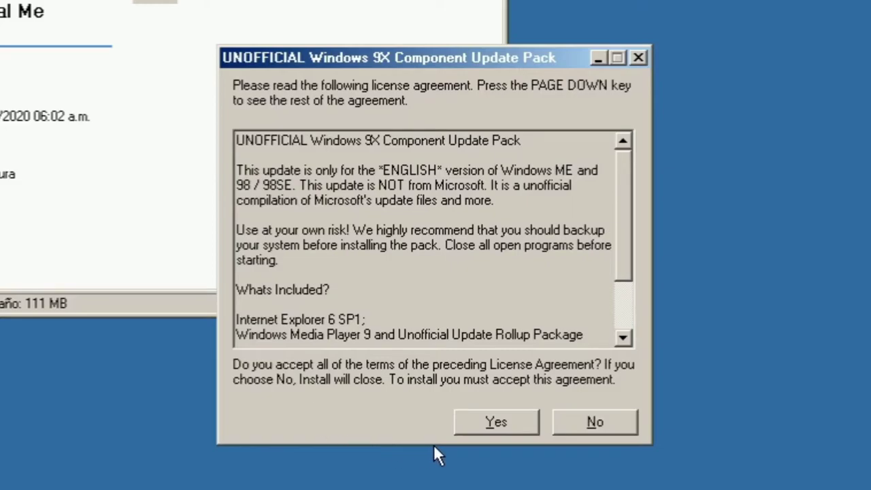
left_click(512, 434)
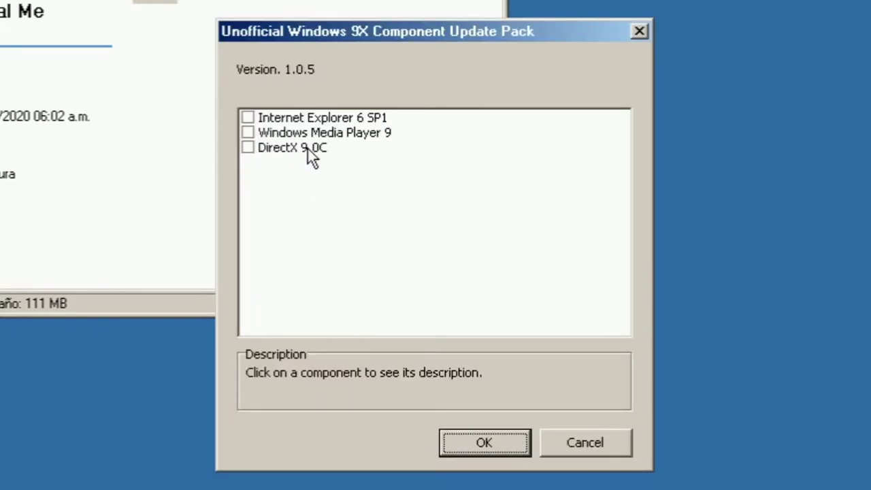
Install only Windows Media Player 9 from the update pack, then restart the computer, ending the pack's unresponsive task
left_click(247, 134)
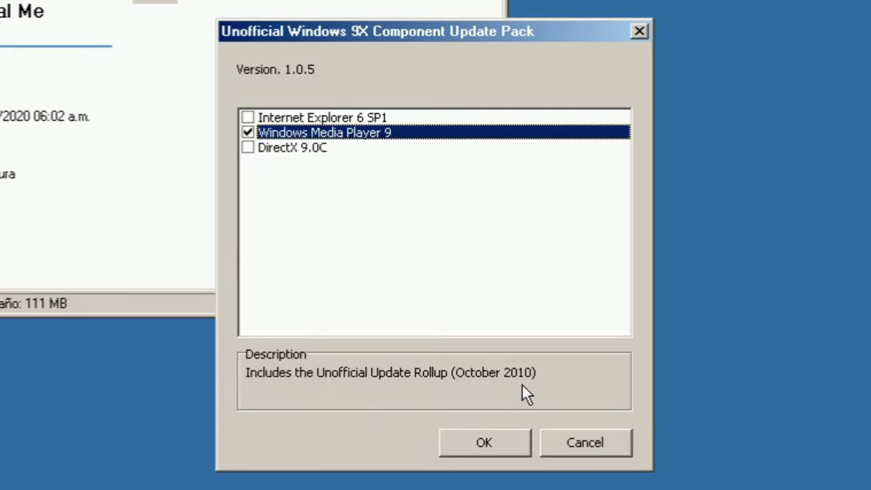
left_click(480, 443)
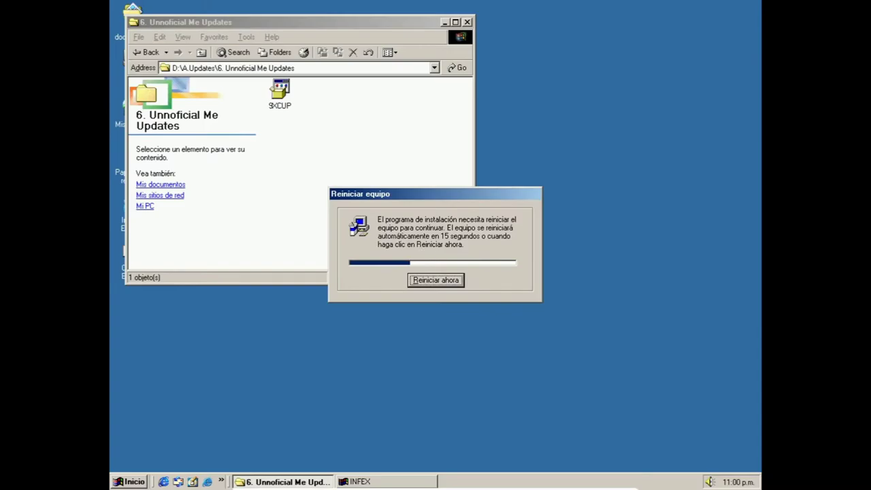
left_click(440, 280)
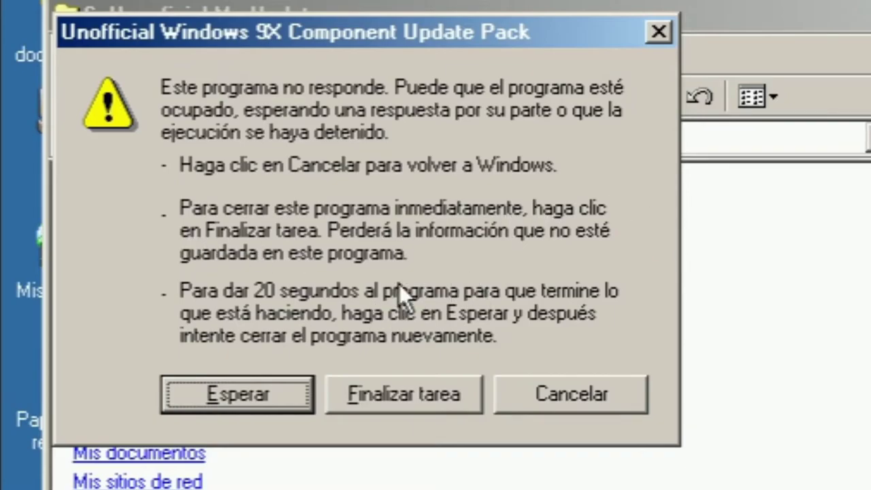
left_click(394, 410)
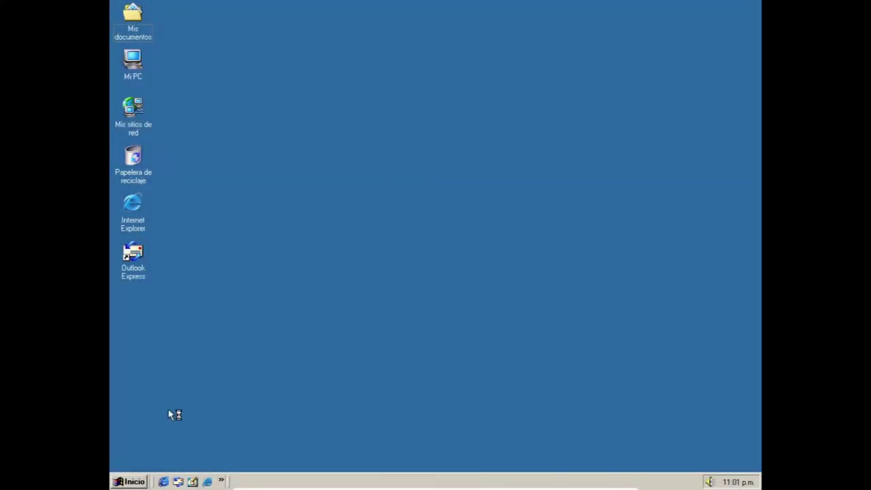
Launch Windows Media Player from the installed programs and accept the Windows Media Player 9 Series license agreement
left_click(129, 481)
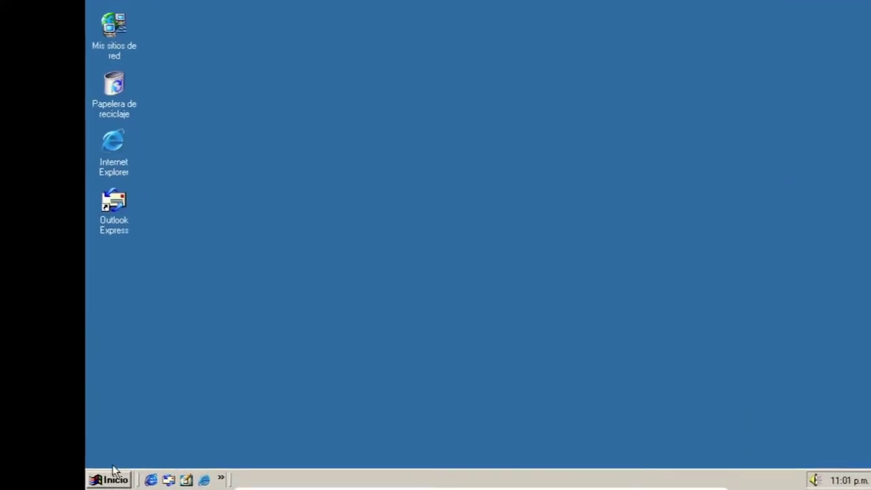
left_click(129, 482)
left_click(129, 482)
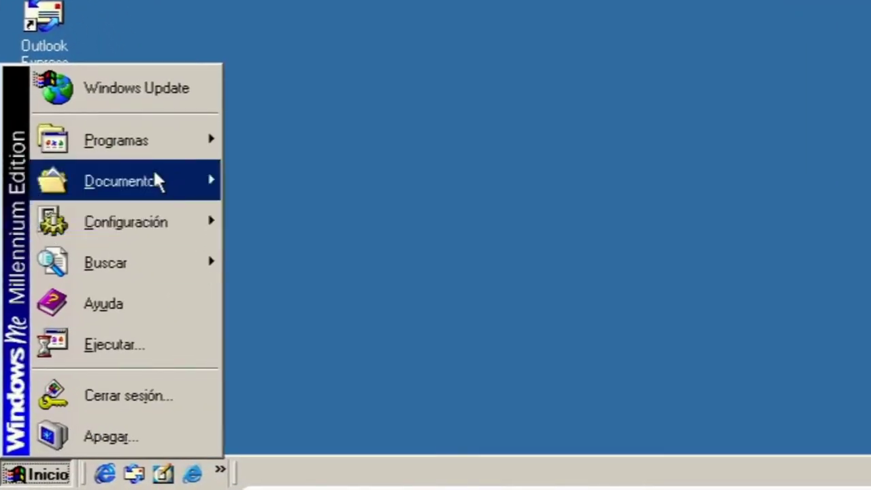
mouse_move(126, 155)
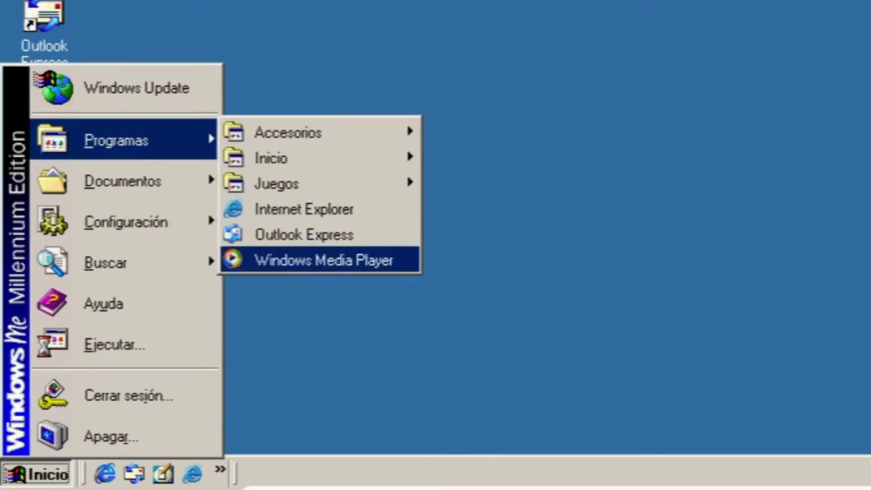
left_click(354, 263)
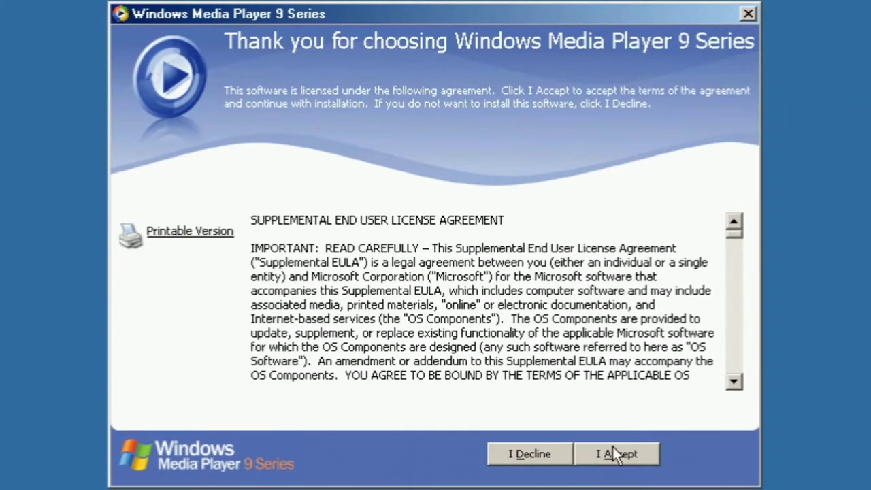
left_click(615, 454)
left_click(614, 454)
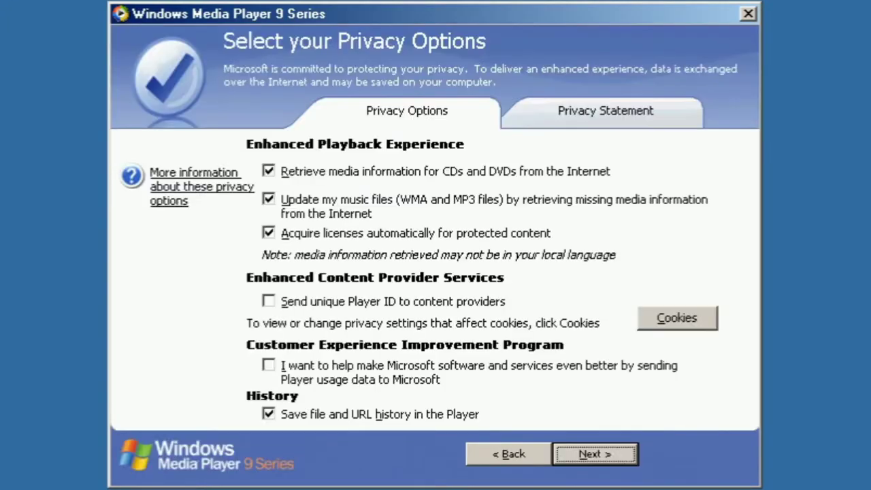
Keep the default privacy options and complete the Windows Media Player 9 Series setup wizard
left_click(614, 454)
left_click(694, 450)
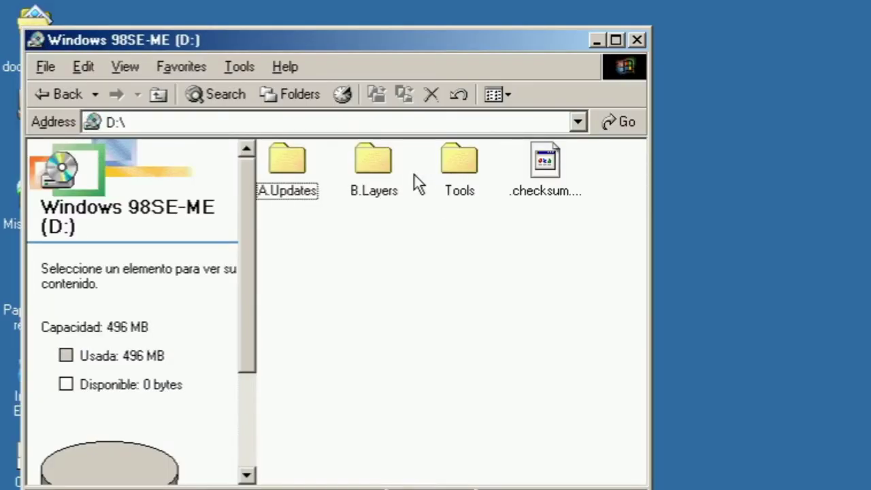
Launch MDAC_TYP from the 1.Data Access Components 2.8 SP1 folder inside B.Layers, 1 REQUIRED UPDATES
double_click(379, 167)
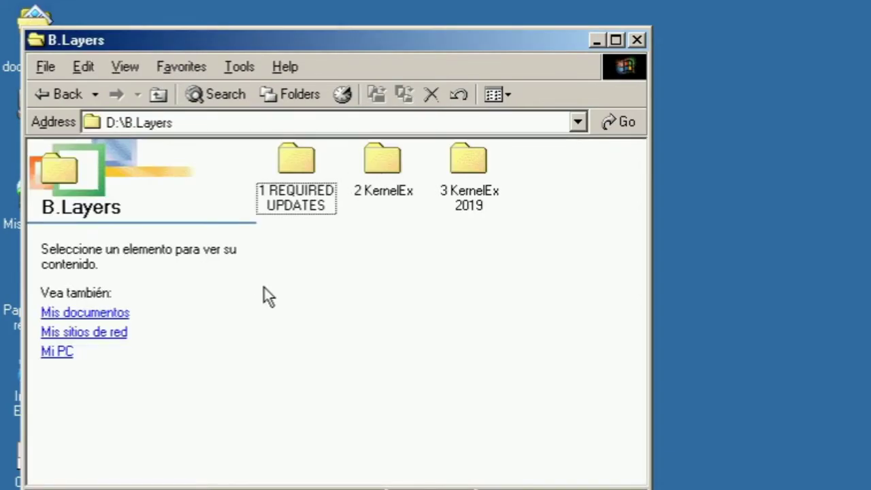
left_click(382, 160)
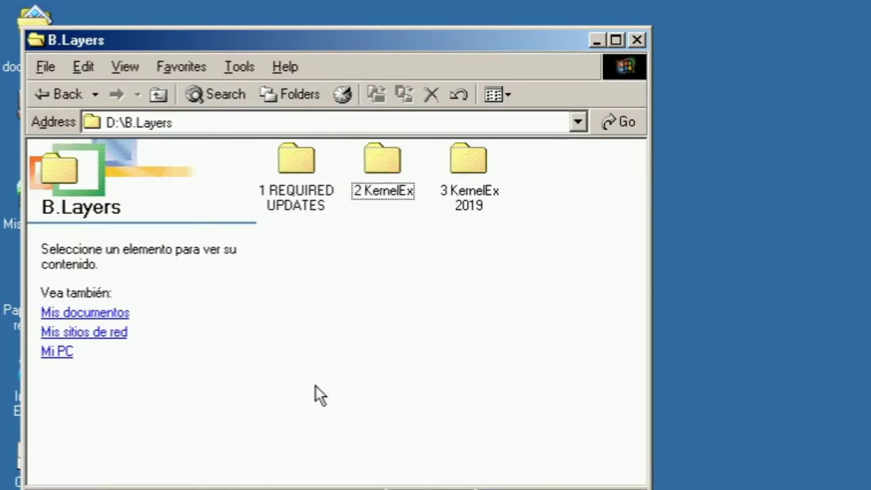
double_click(306, 169)
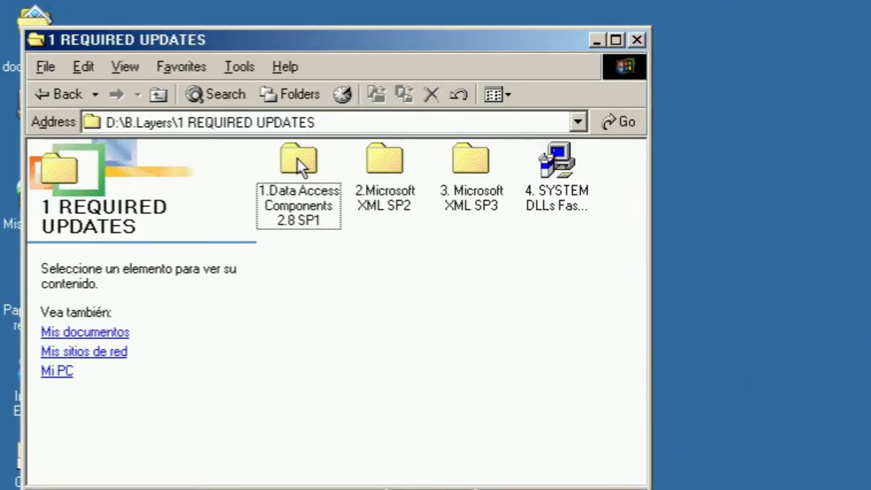
double_click(298, 159)
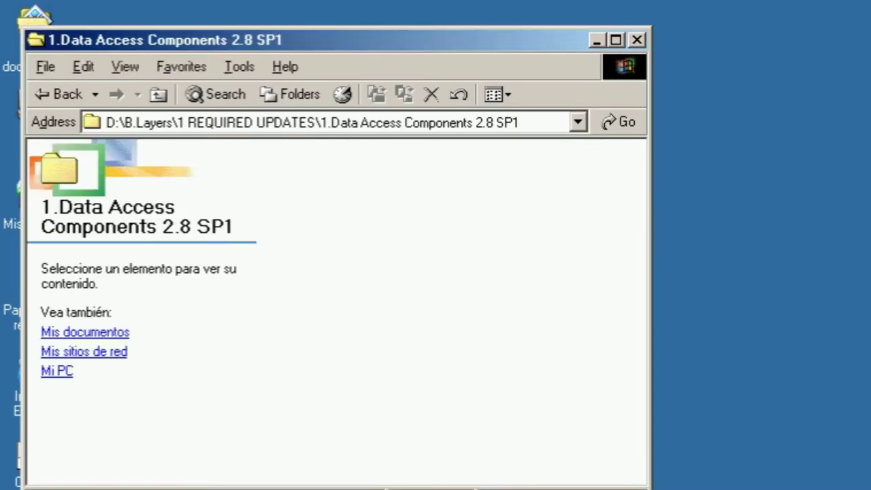
double_click(299, 160)
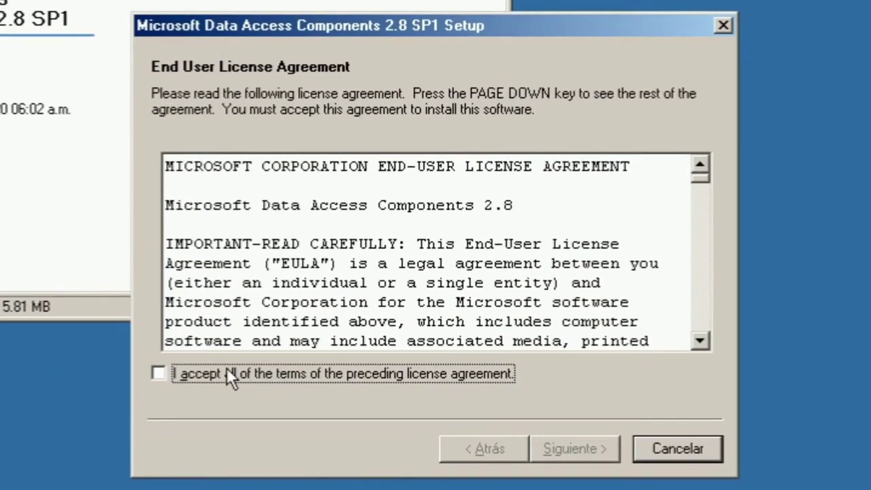
Accept the license agreement, install Microsoft Data Access Components 2.8 SP1 and exit its setup
left_click(188, 376)
left_click(586, 444)
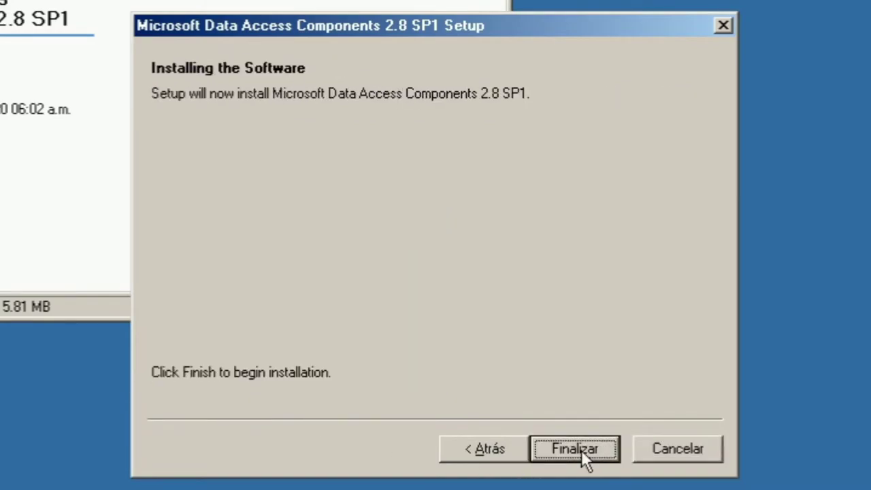
left_click(582, 450)
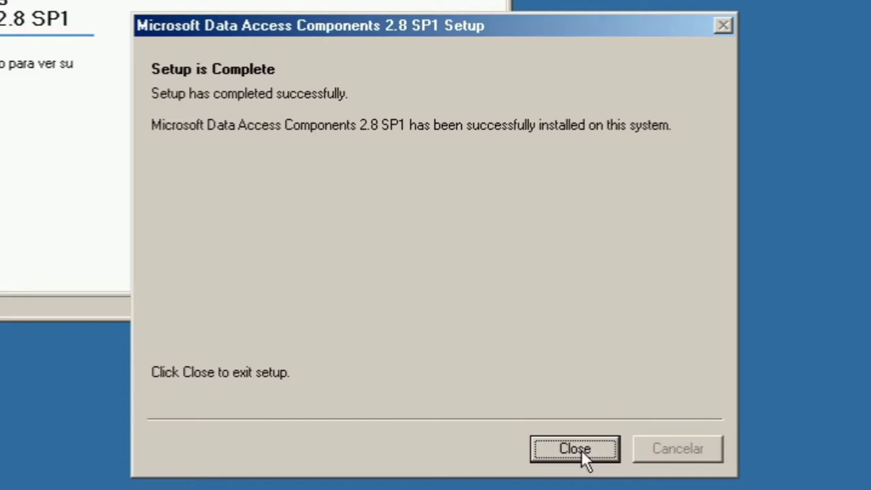
left_click(581, 450)
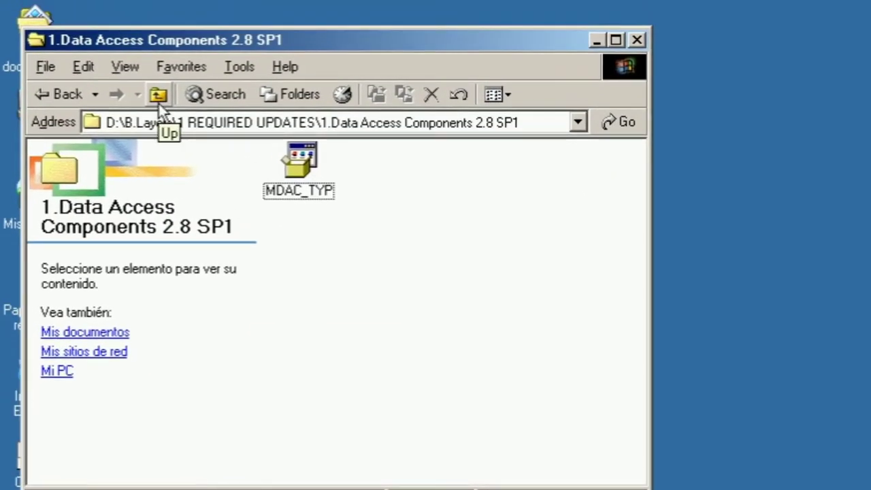
Install MSXML 4.0 SP2 Parser and SDK from the 2.Microsoft XML SP2 folder, accepting the license and using the Install Now setup type
left_click(159, 99)
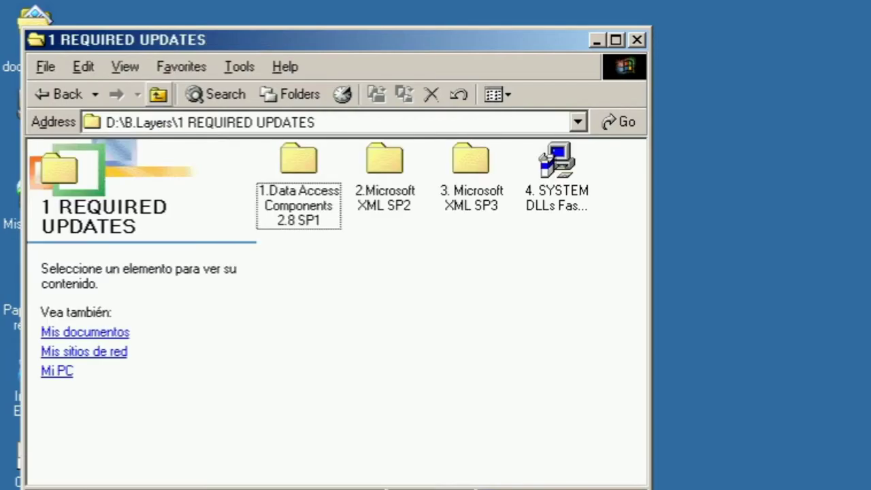
double_click(385, 164)
double_click(286, 168)
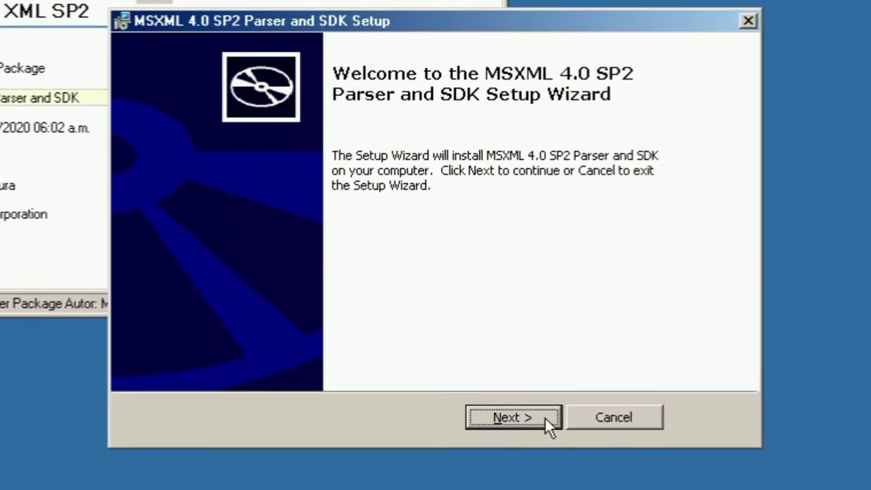
left_click(545, 418)
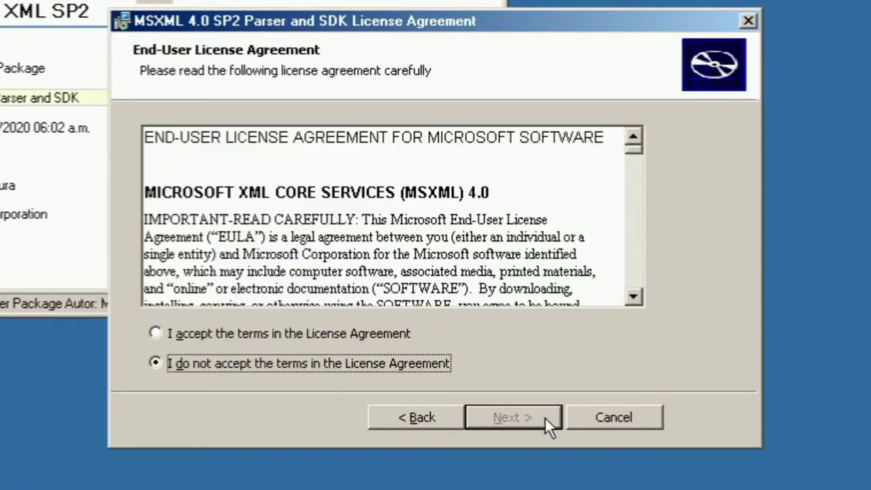
left_click(225, 335)
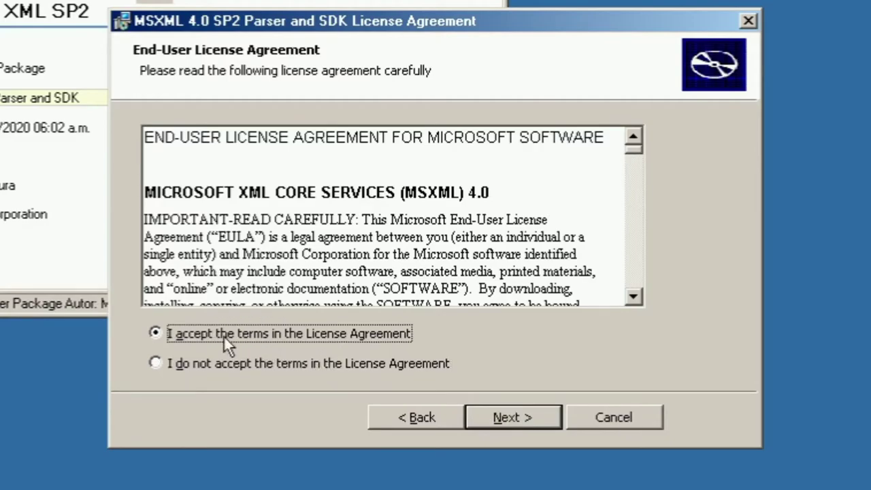
left_click(547, 421)
left_click(546, 422)
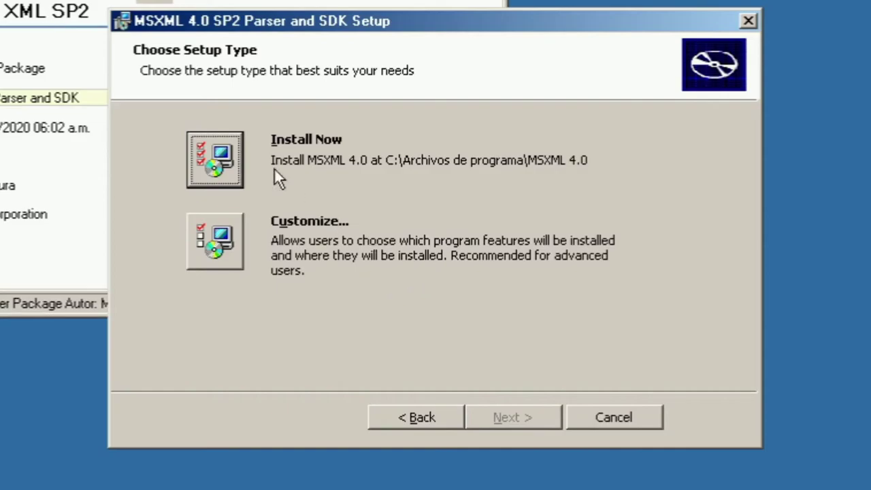
left_click(214, 159)
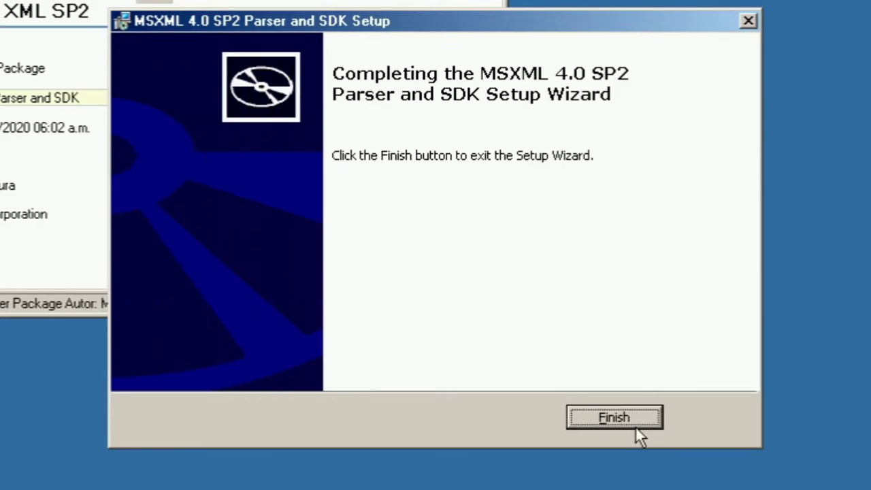
left_click(589, 413)
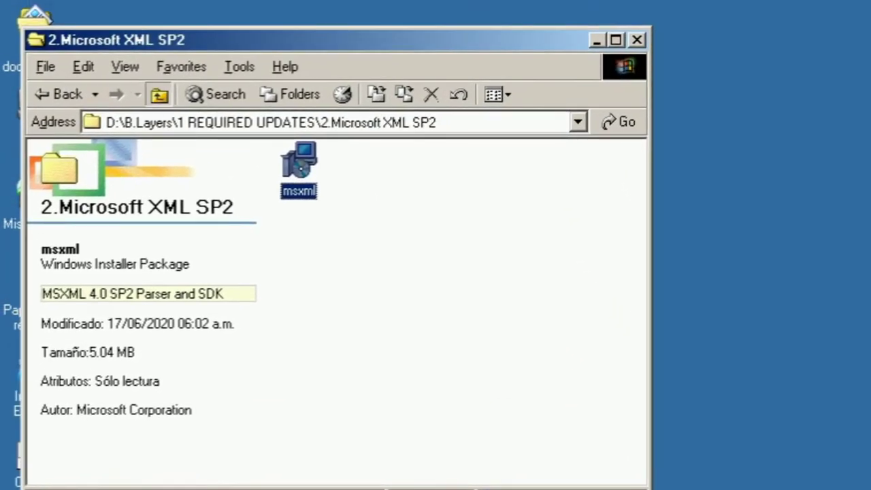
Install MSXML 4.0 SP3 Parser from the 3. Microsoft XML SP3 folder, accepting its license terms
left_click(158, 95)
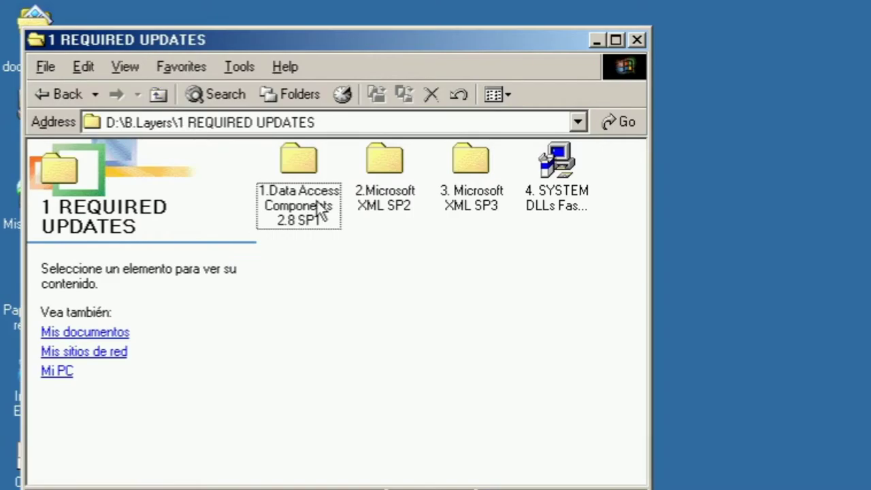
double_click(483, 167)
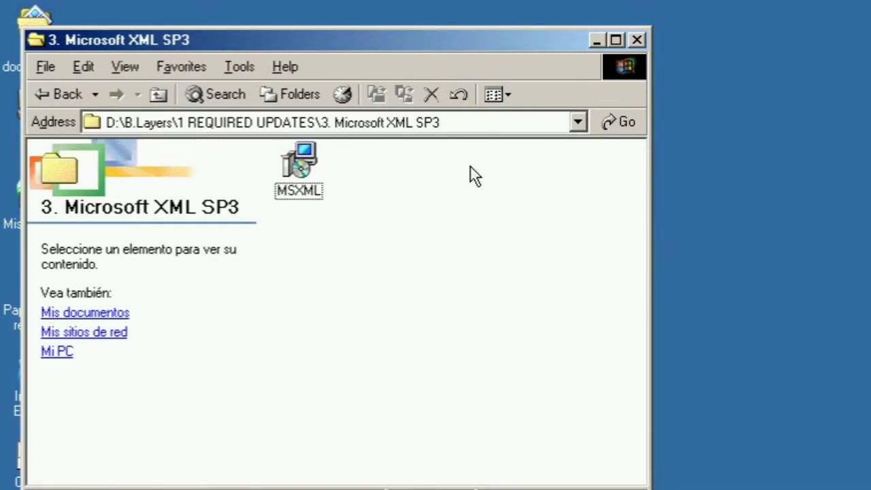
double_click(314, 165)
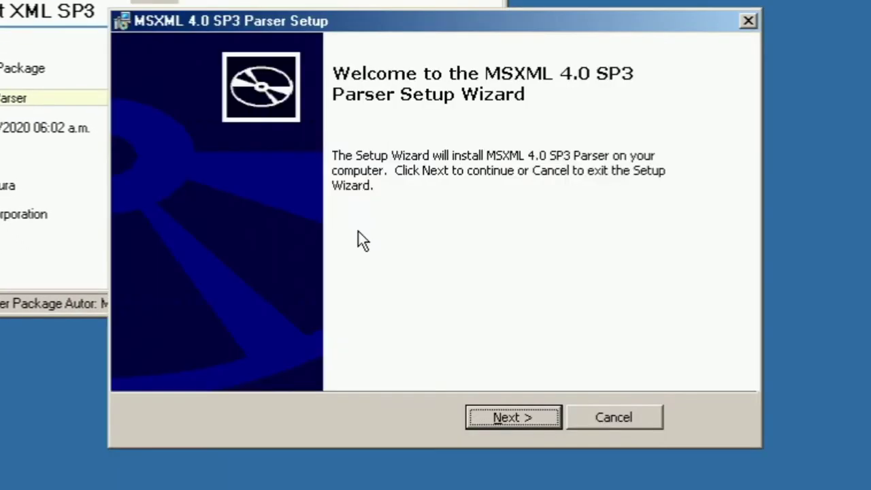
left_click(507, 417)
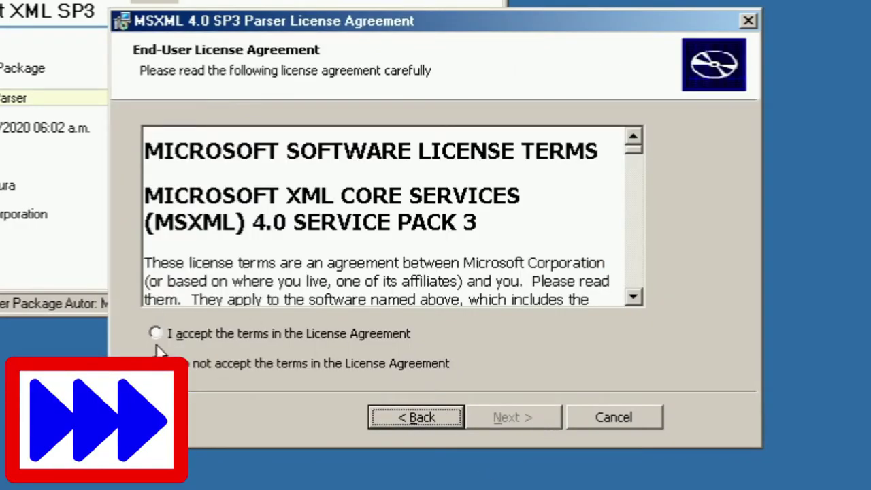
left_click(155, 333)
left_click(527, 415)
left_click(531, 414)
left_click(217, 156)
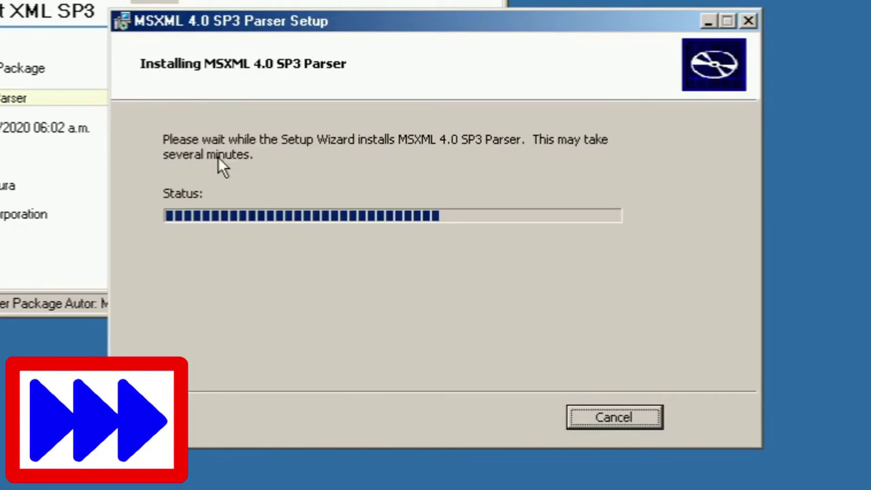
left_click(632, 426)
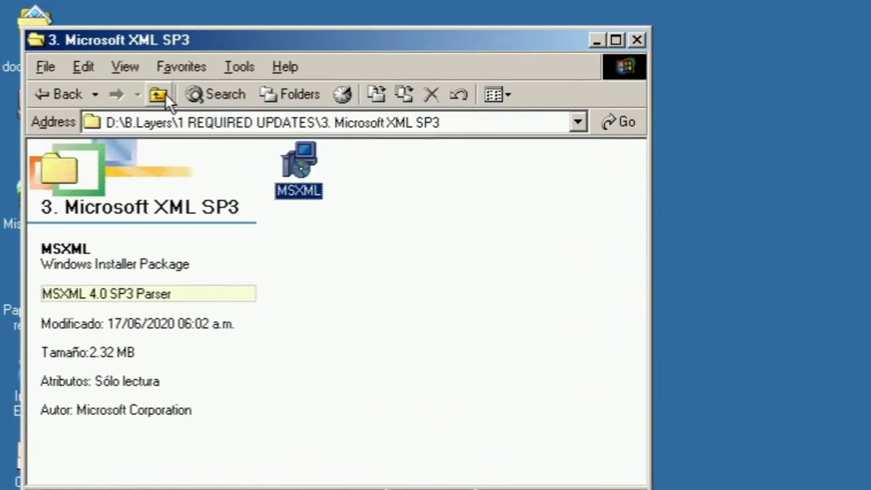
Run 4. SYSTEM DLLs Fast Setup from 1 REQUIRED UPDATES with the folder window closed, installing to C:\WINDOWS\SYSTEM\, then close the installer
left_click(100, 15)
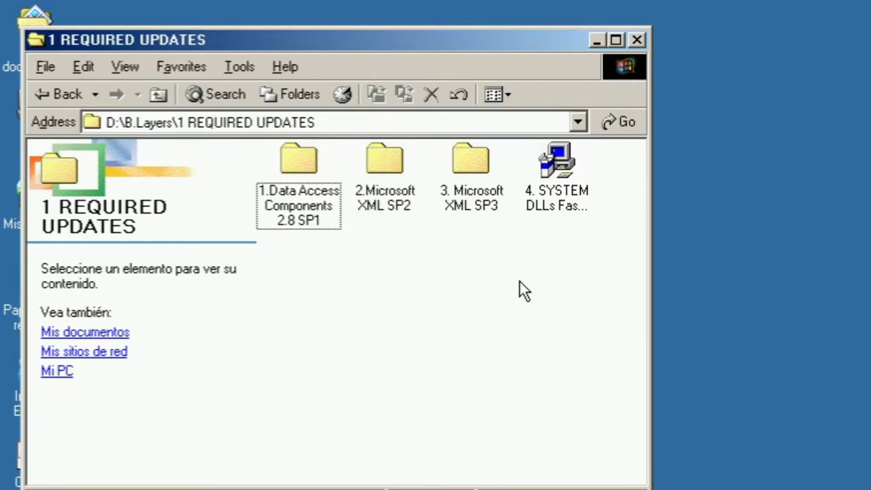
left_click(562, 171)
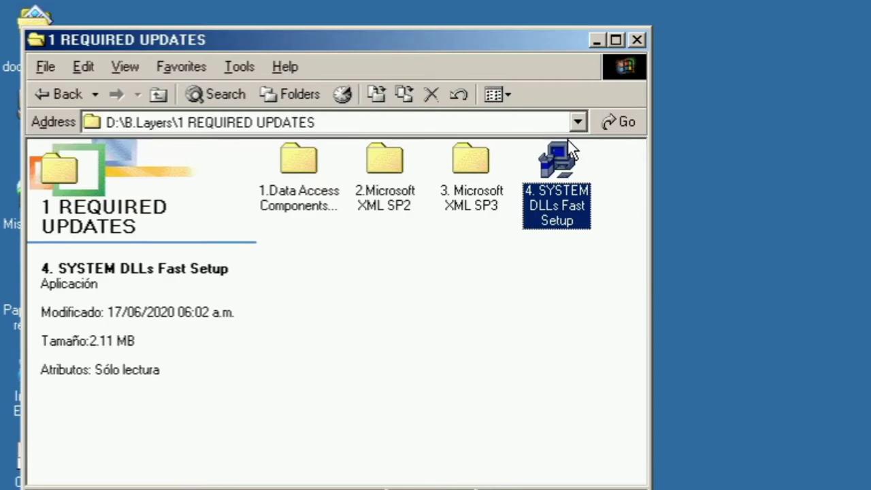
double_click(562, 152)
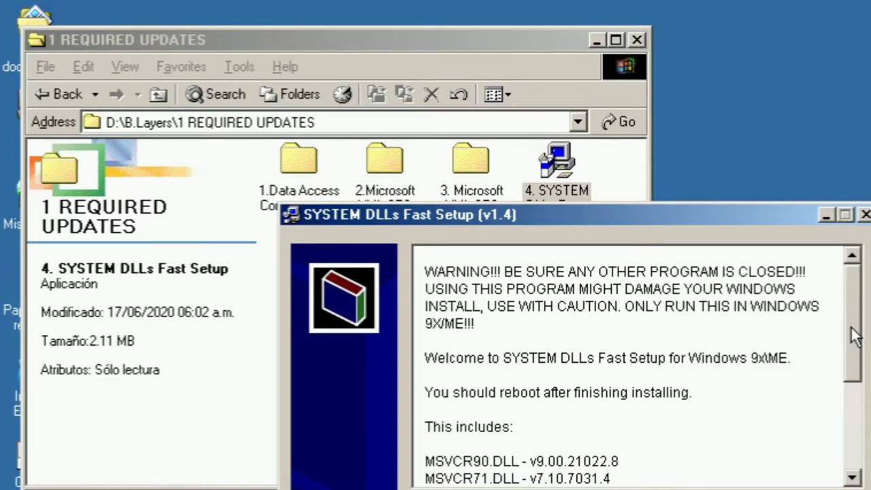
left_click(633, 44)
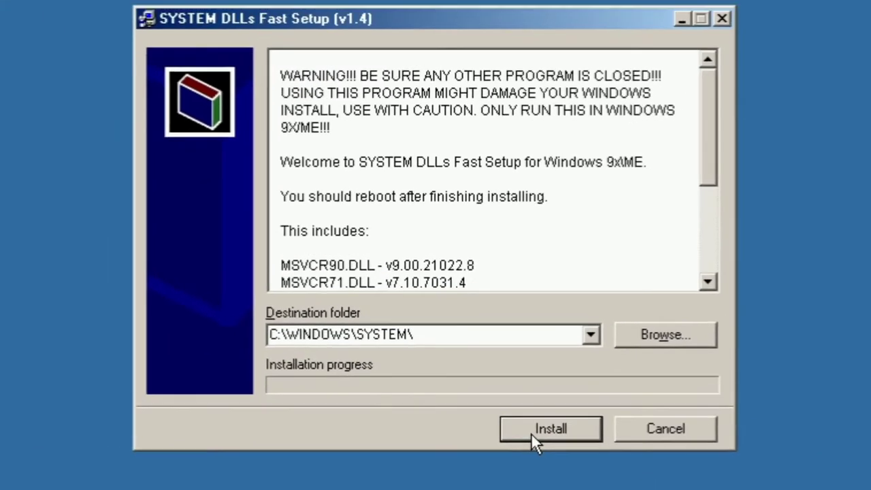
left_click(532, 434)
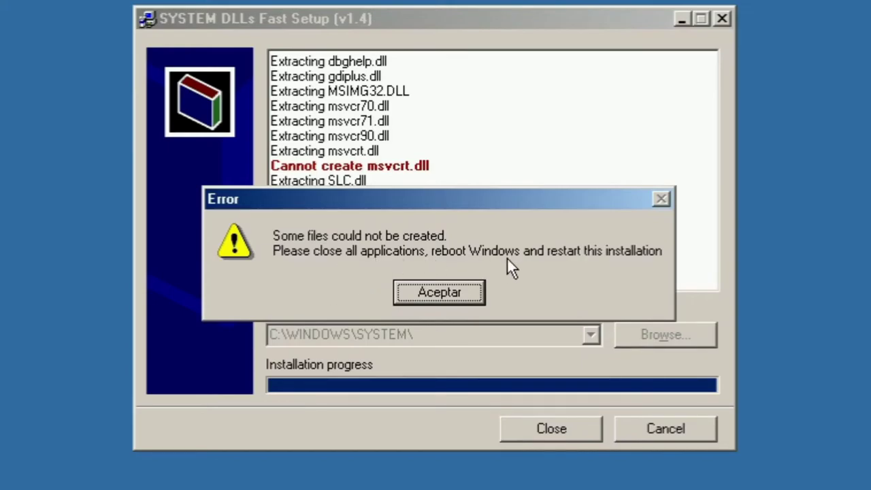
left_click(442, 293)
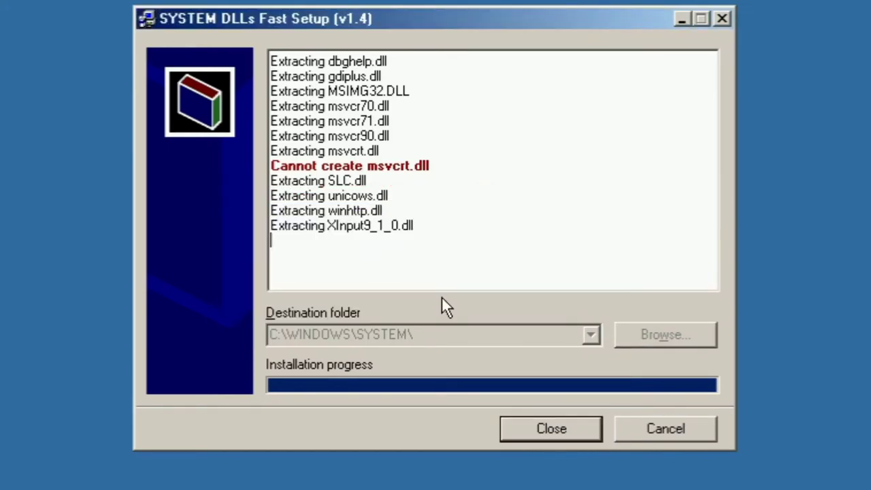
left_click(554, 436)
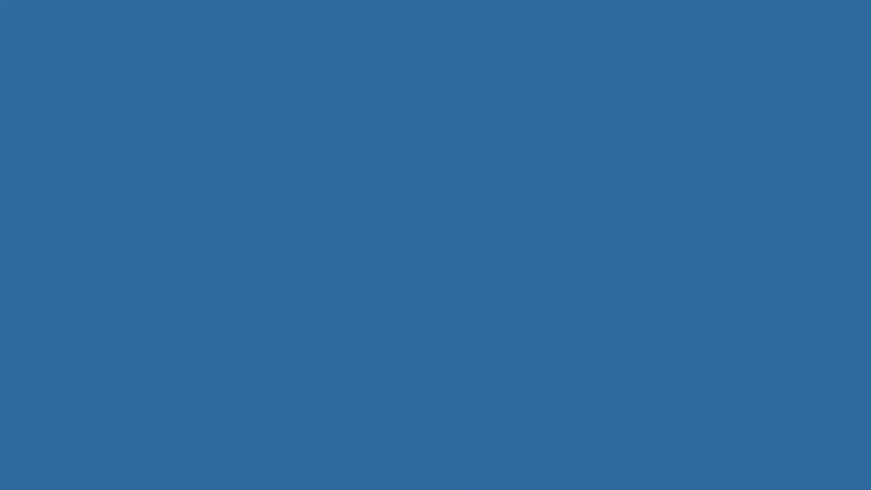
Restart the computer from the Windows exit dialog
left_click(48, 473)
key("Up")
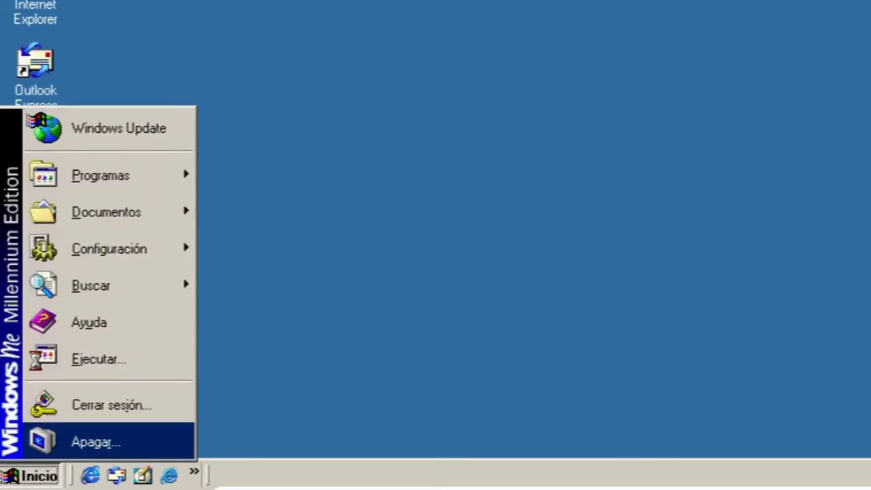
key("Return")
left_click(461, 195)
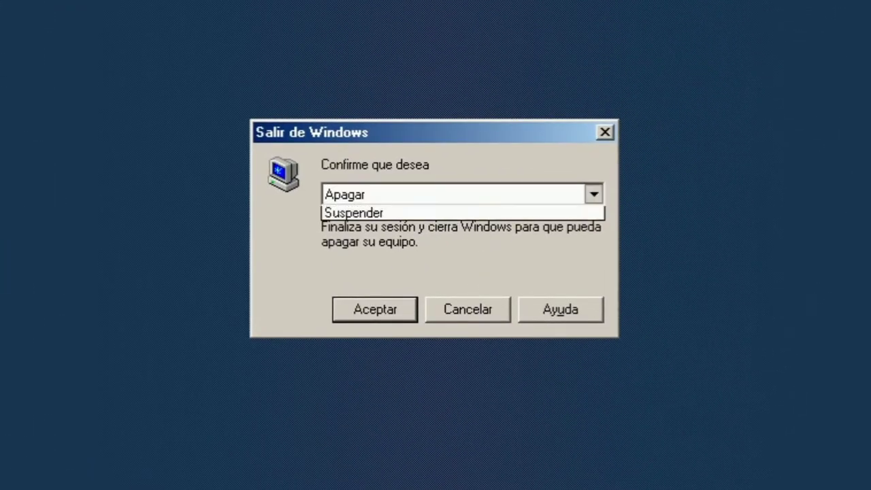
left_click(376, 231)
left_click(395, 303)
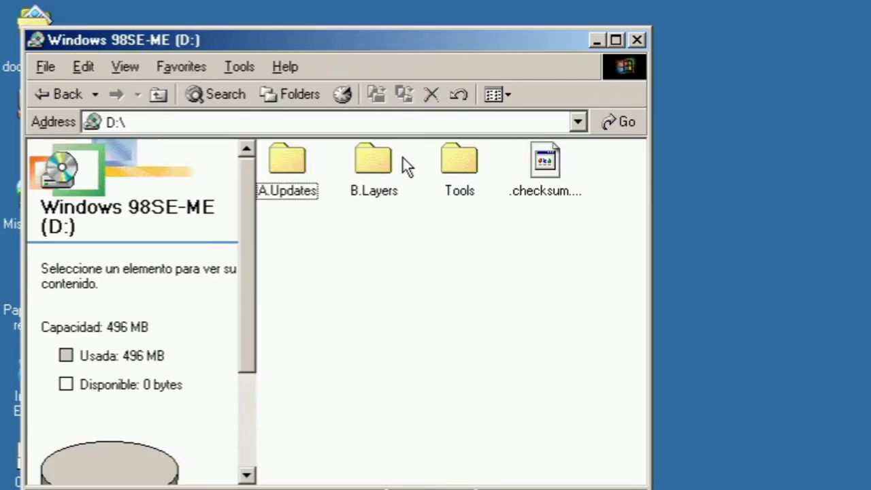
Launch the KernelEx-4.5.2 installer from the 2 KernelEx folder in B.Layers on the Windows 98SE-ME disc
double_click(385, 160)
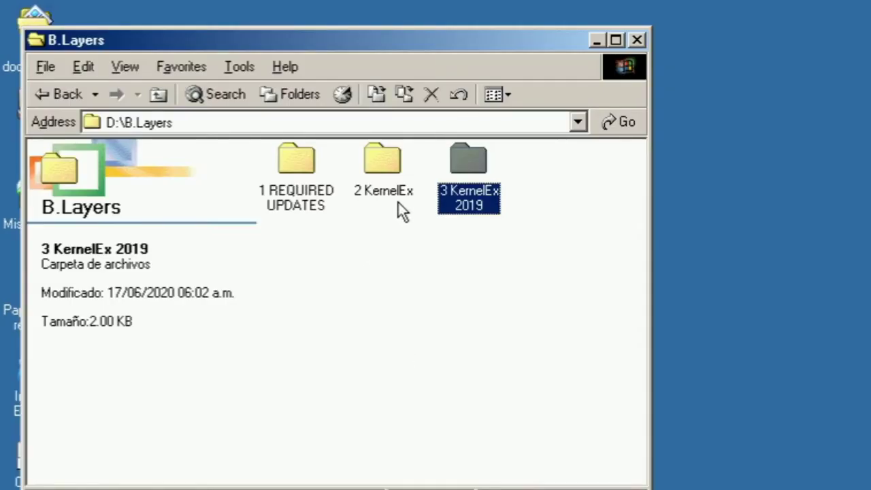
double_click(382, 165)
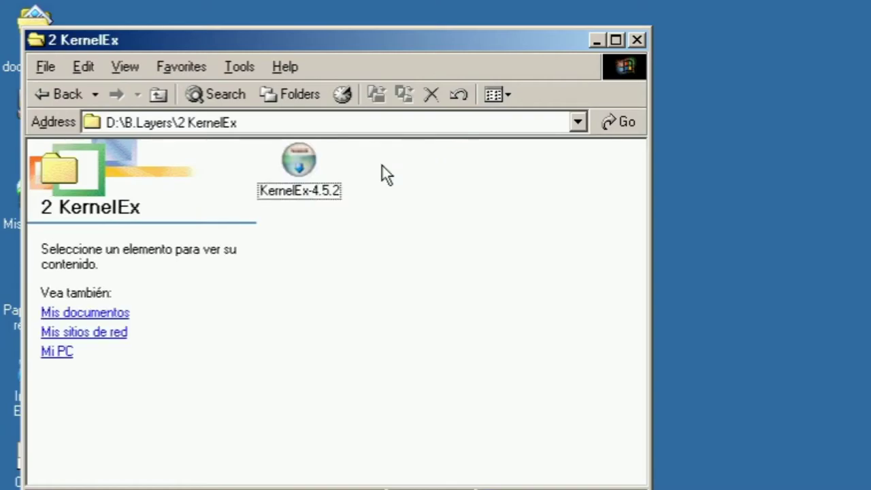
double_click(300, 162)
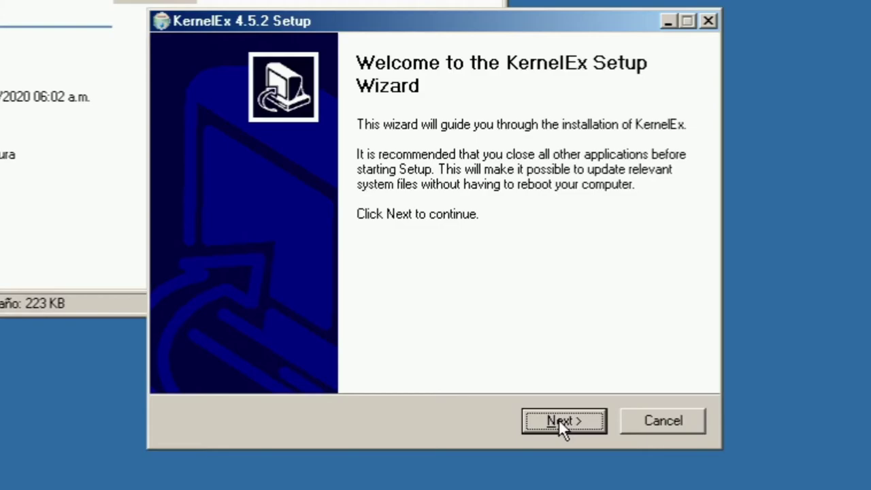
Install KernelEx 4.5.2 with its extensions enabled for all applications, accepting the license and choosing to reboot manually
left_click(559, 419)
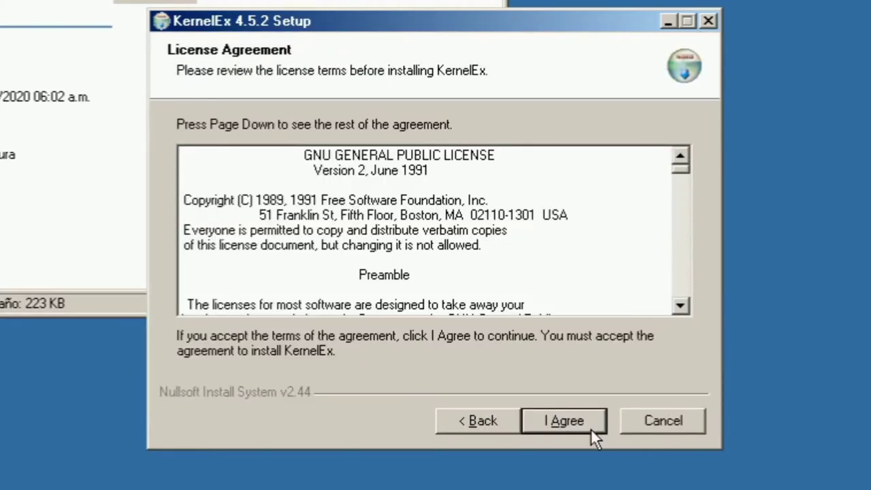
left_click(554, 429)
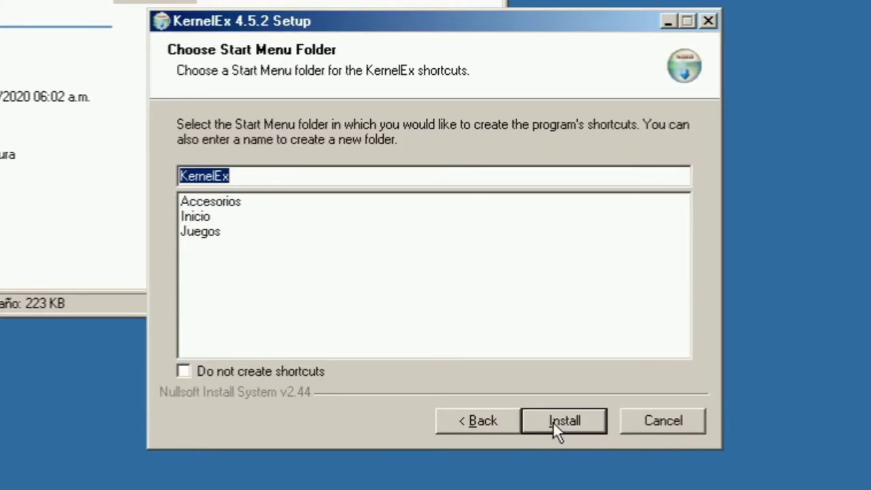
left_click(553, 422)
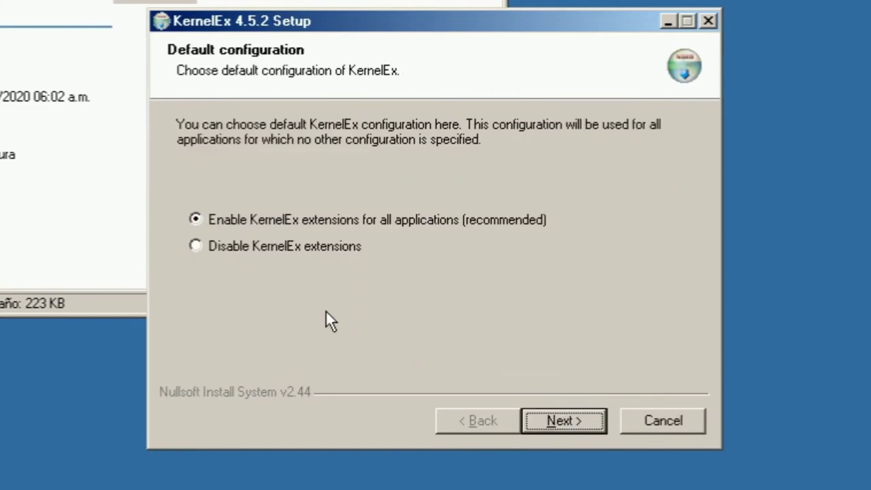
left_click(227, 224)
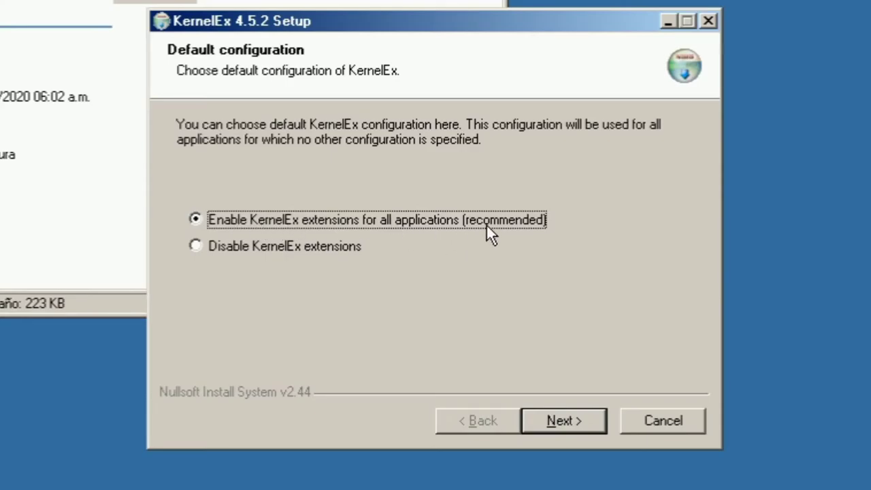
left_click(571, 426)
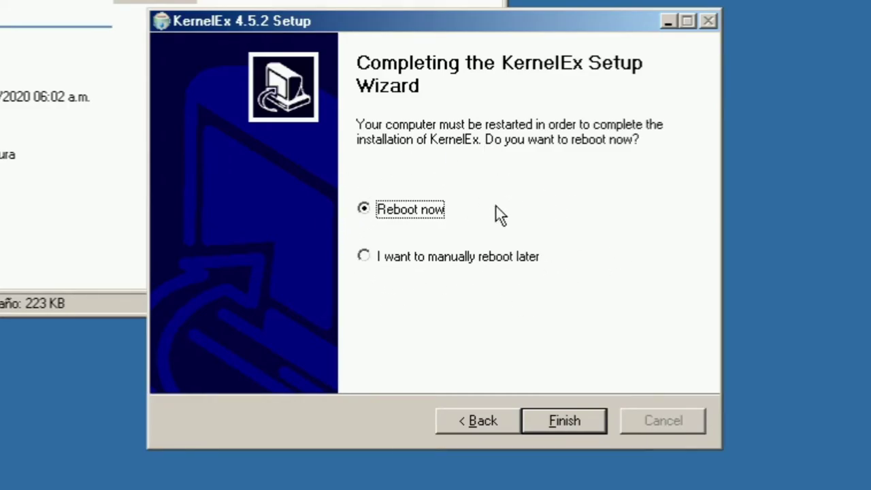
left_click(387, 261)
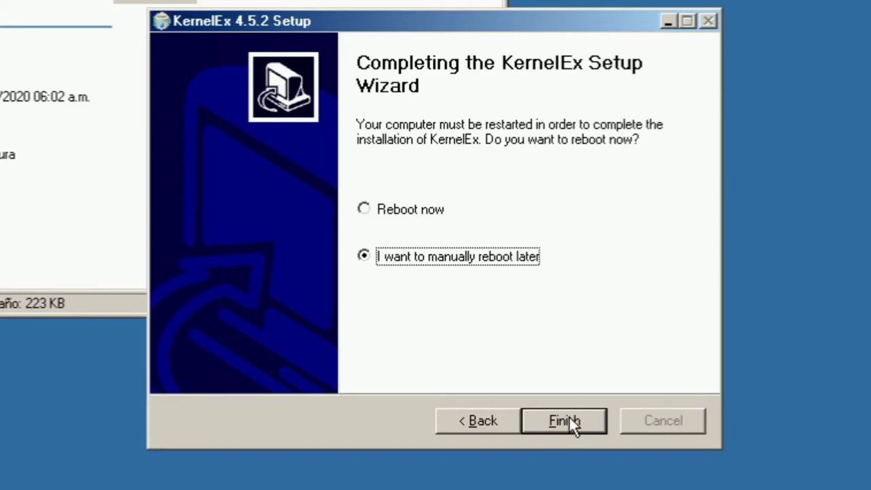
left_click(435, 253)
left_click(565, 420)
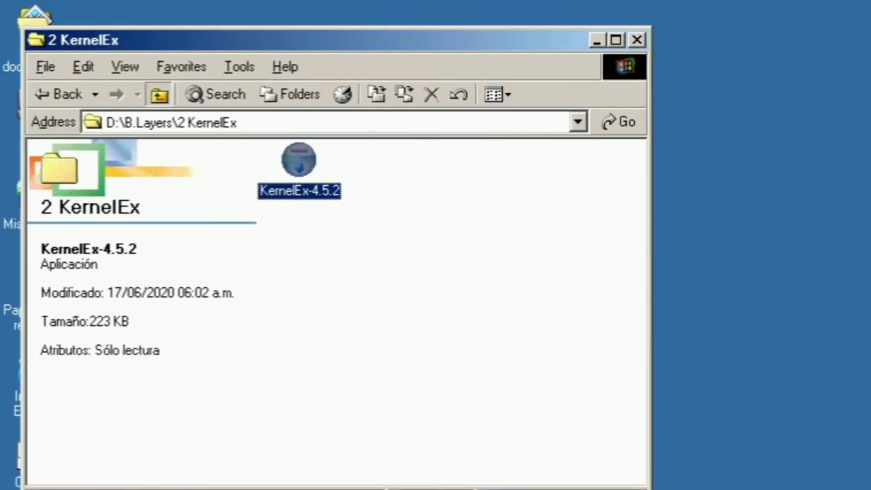
Run KernelEx Updates 4.5.2019.24 Fast Setup from the 3 KernelEx 2019 folder in B.Layers, installing to C:\WINDOWS\kernelex\
left_click(166, 102)
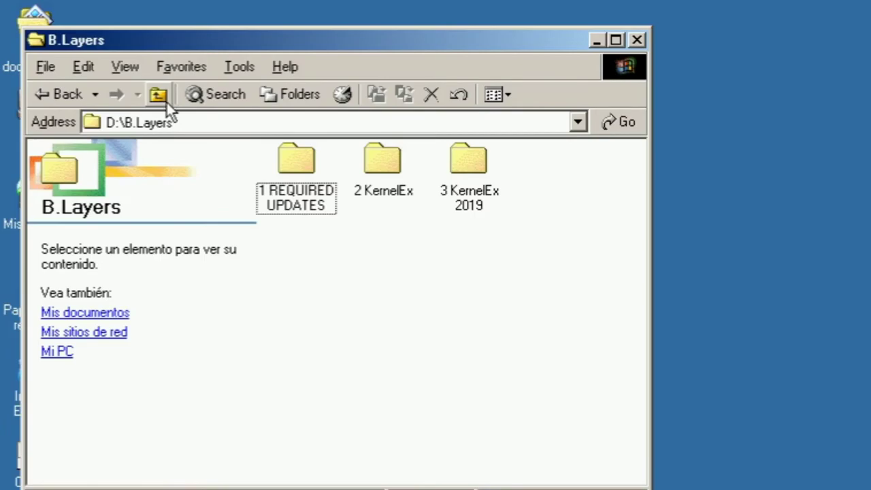
double_click(472, 179)
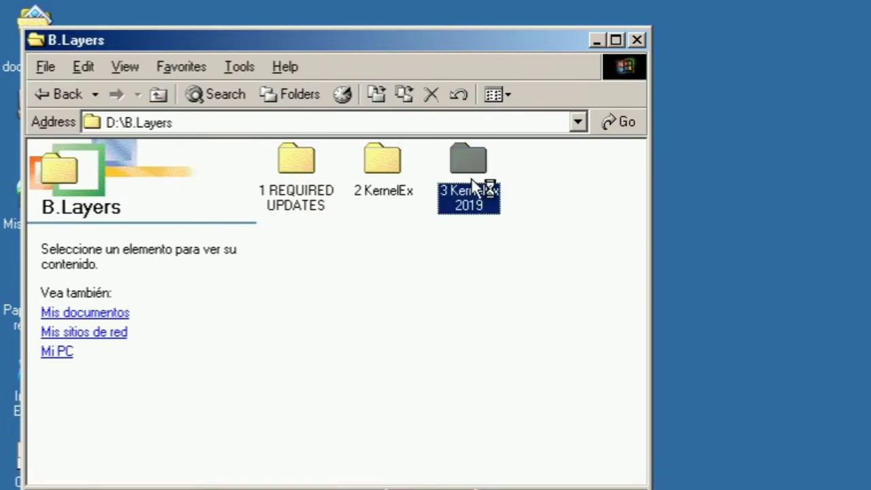
double_click(289, 182)
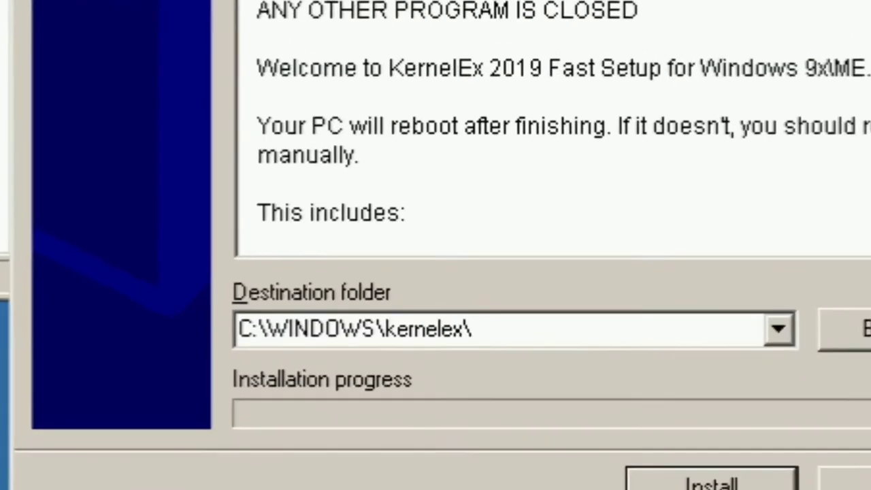
scroll(709, 103, "down", 1)
scroll(709, 102, "up", 1)
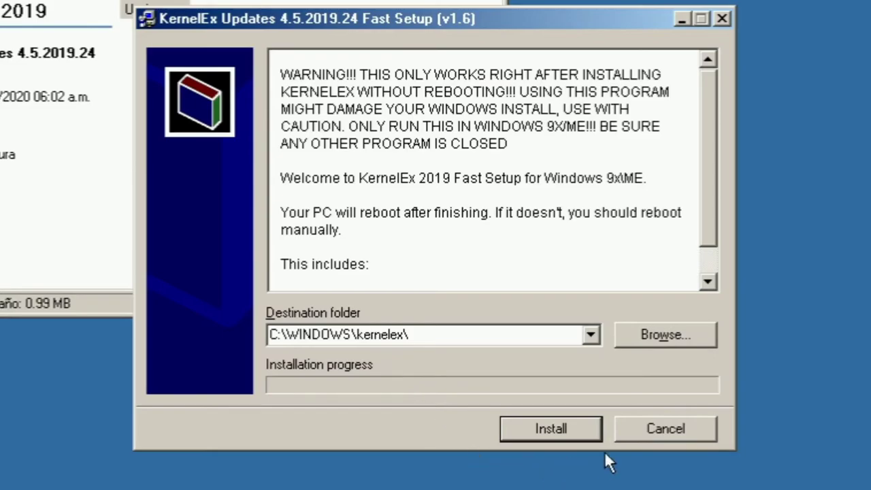
left_click(551, 429)
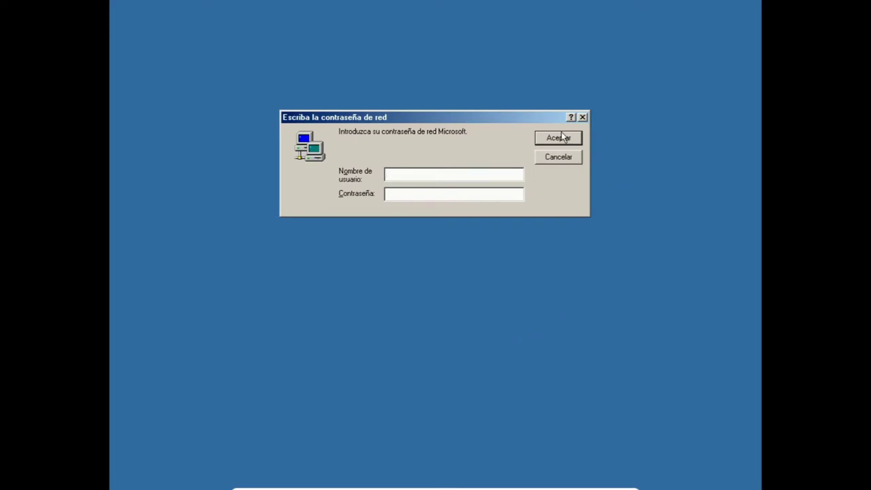
Dismiss the network login and check the installed software under Agregar o quitar programas, selecting KernelEx 4.5.2
left_click(562, 161)
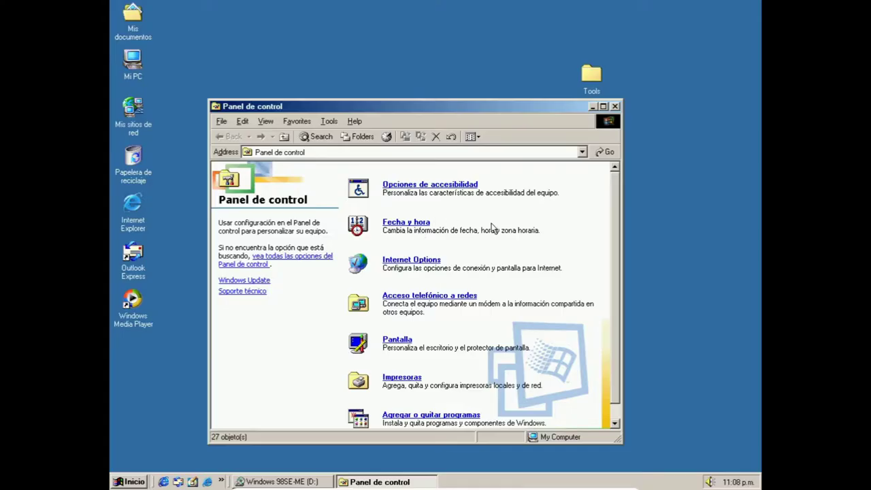
scroll(541, 235, "down", 1)
left_click(402, 399)
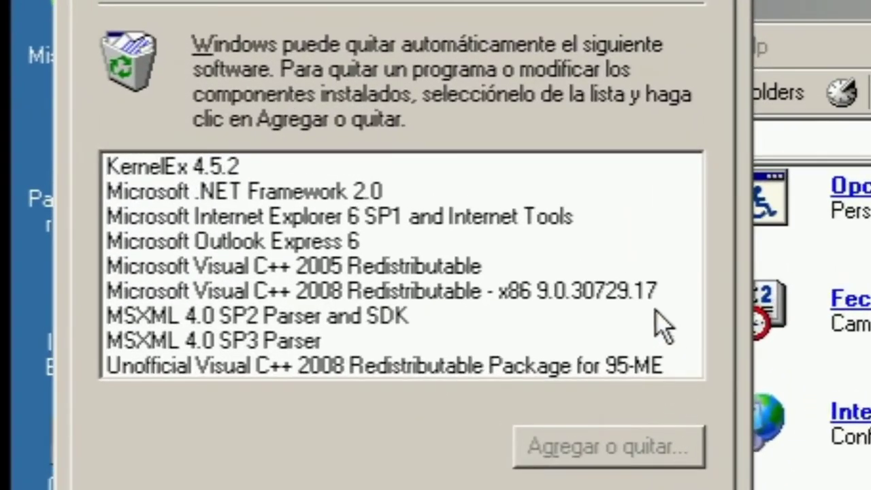
left_click(552, 280)
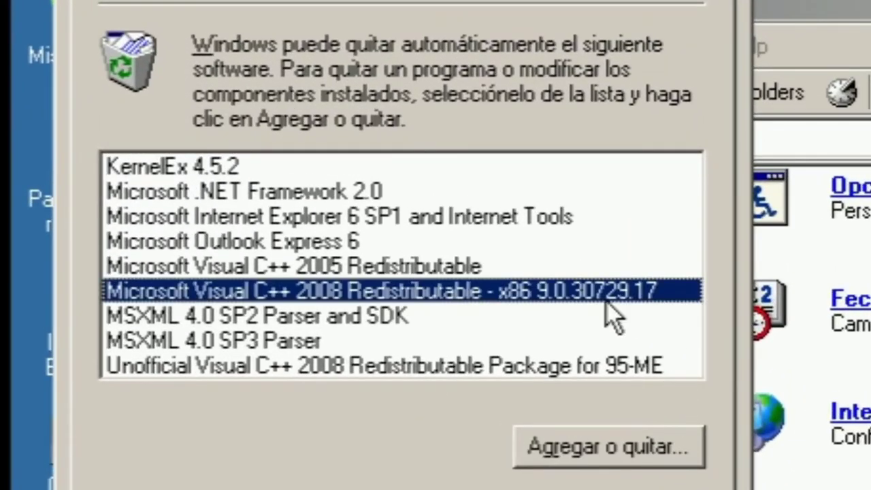
left_click(283, 162)
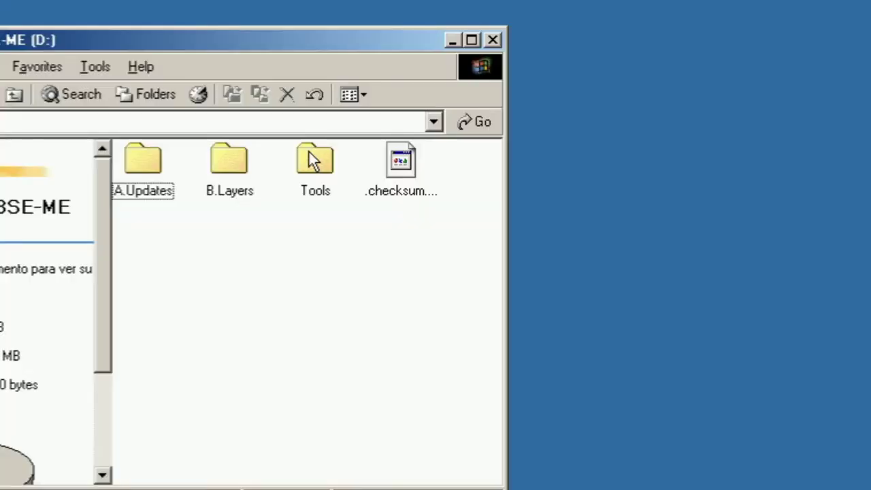
Copy the Tools folder from the disc to the desktop and install 7-Zip 19.00 from its 7zip folder into C:\Archivos de programa\7-Zip\
left_click_drag(311, 159, 712, 146)
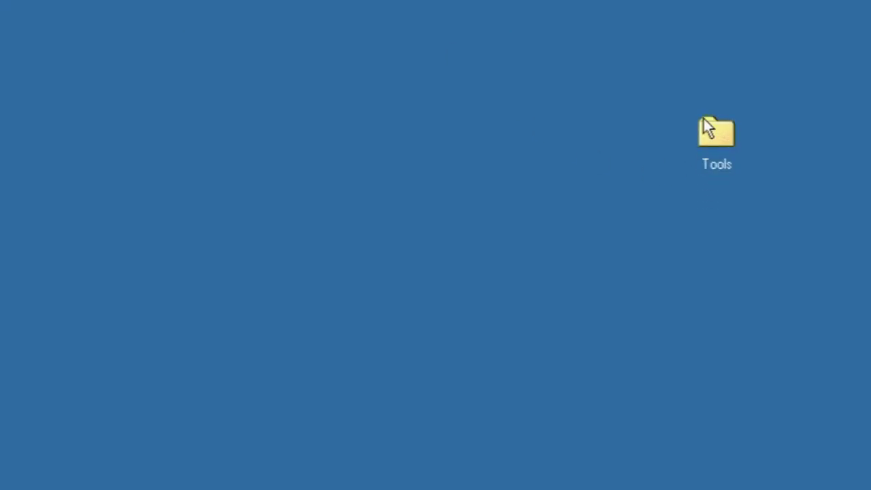
double_click(711, 133)
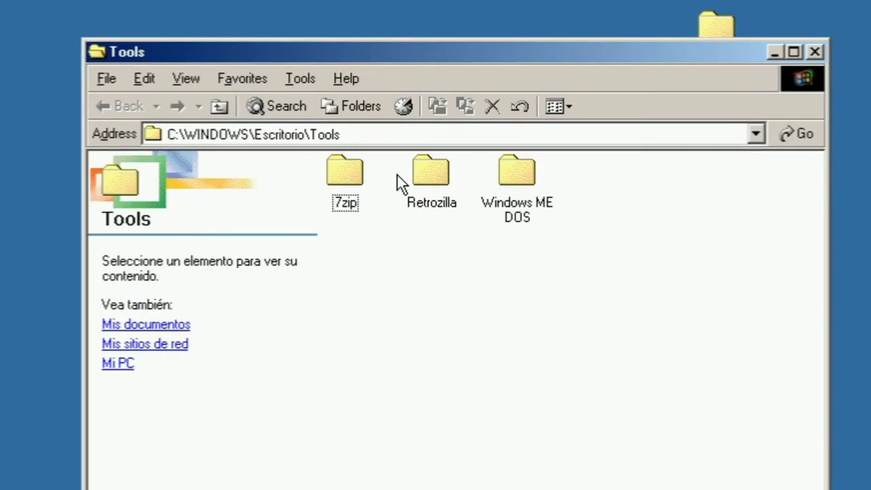
double_click(348, 175)
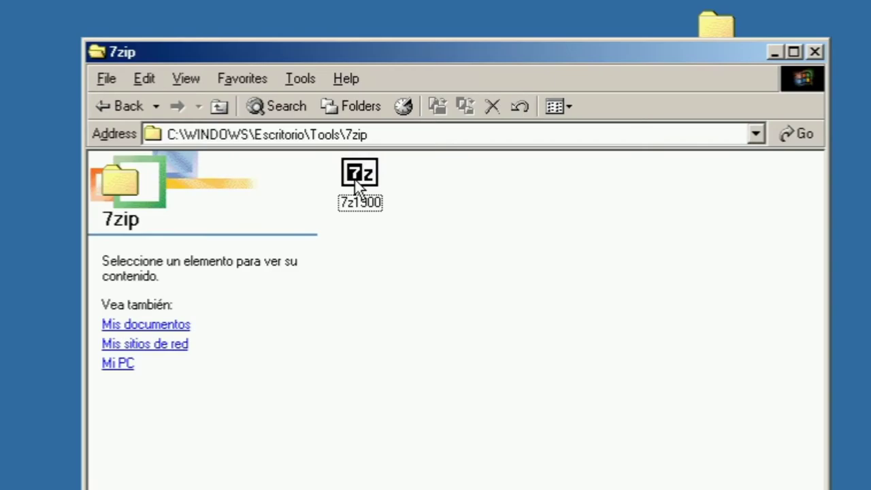
double_click(355, 180)
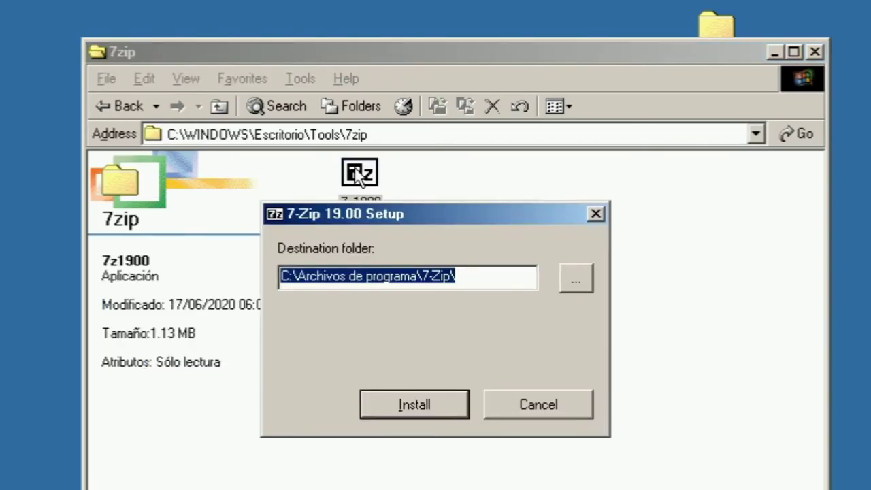
left_click(427, 405)
left_click(427, 405)
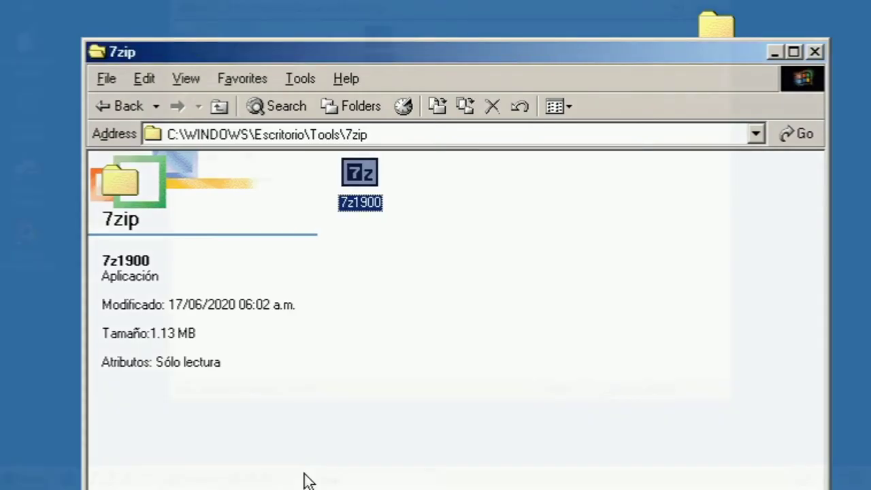
Open the properties of the 7-Zip File Manager shortcut in the 7-Zip program group
left_click(26, 480)
mouse_move(122, 254)
mouse_move(204, 255)
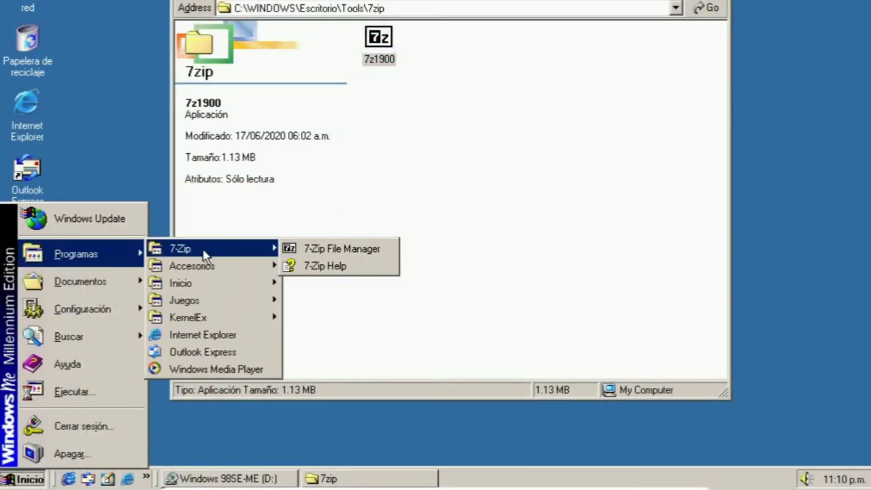
left_click(315, 249)
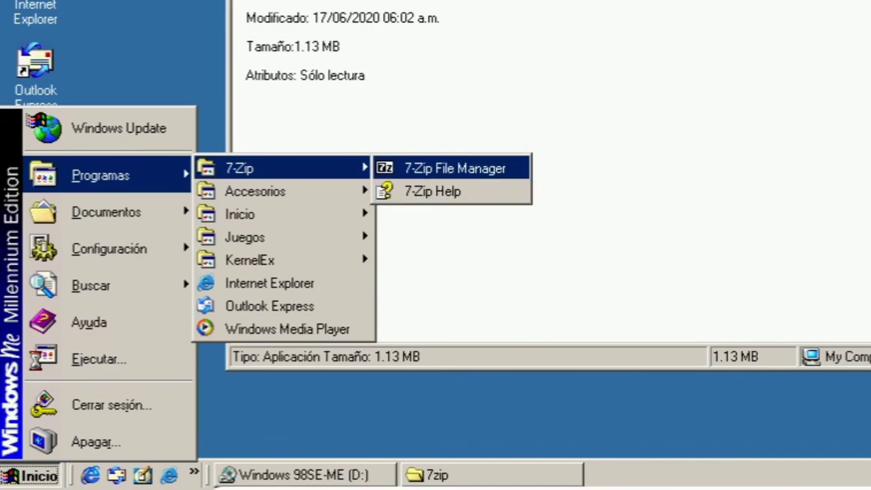
right_click(464, 172)
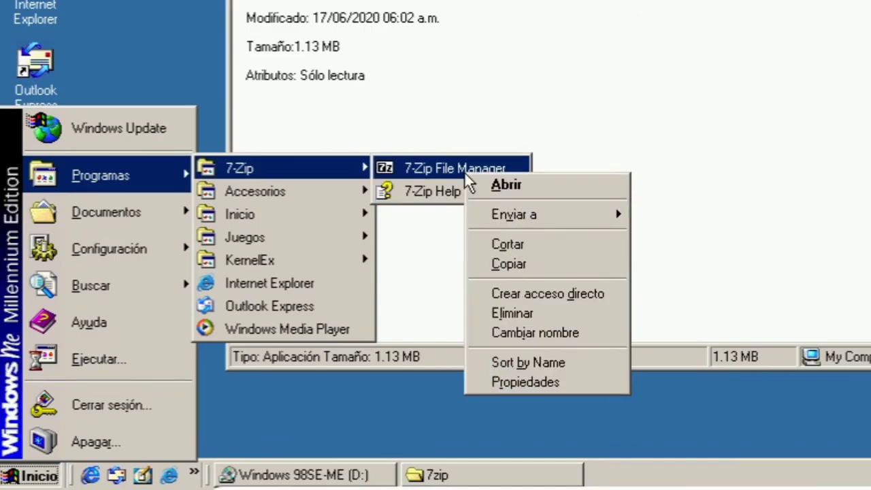
left_click(527, 383)
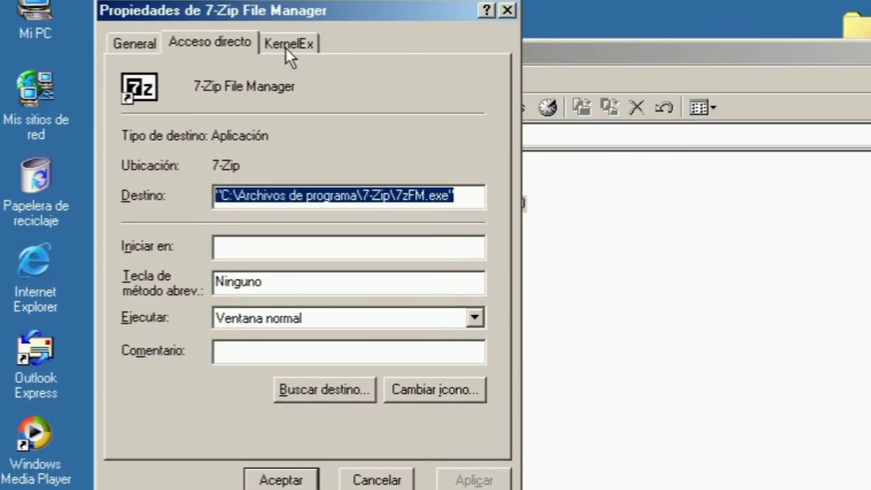
Set the shortcut's KernelEx options to the specific compatibility mode Windows XP SP3 and accept the properties
left_click(286, 45)
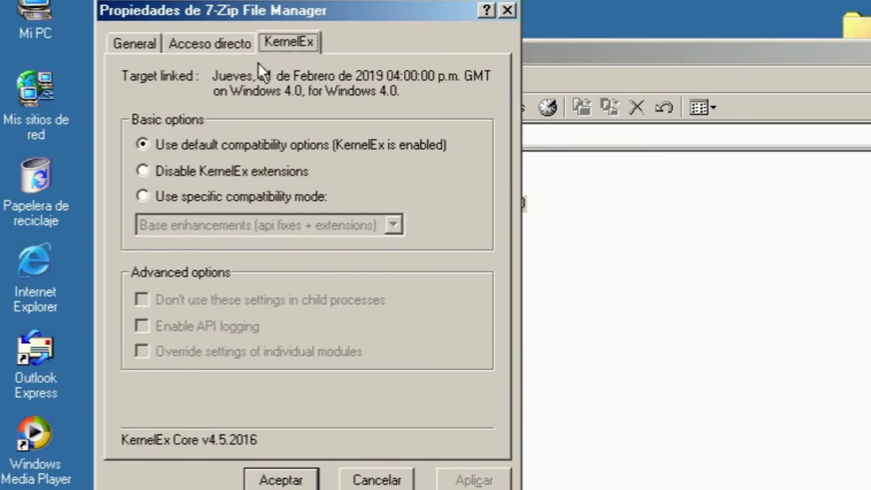
left_click(181, 196)
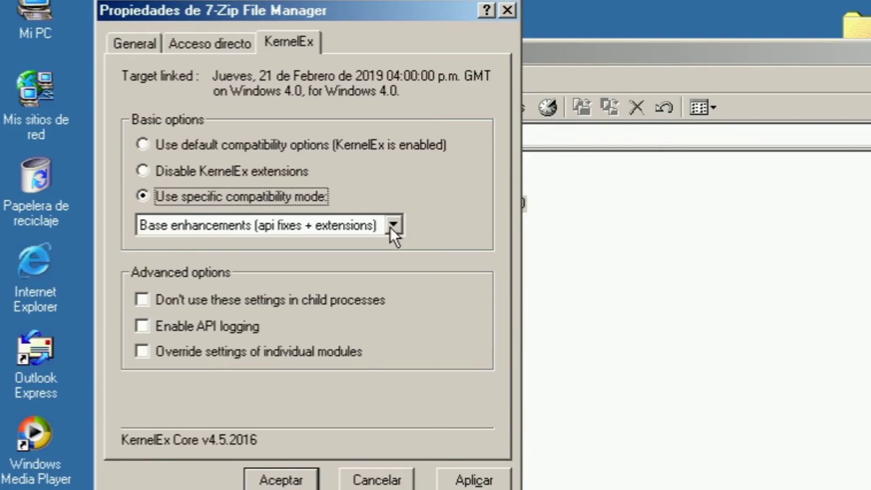
left_click(393, 227)
key("Page_Down")
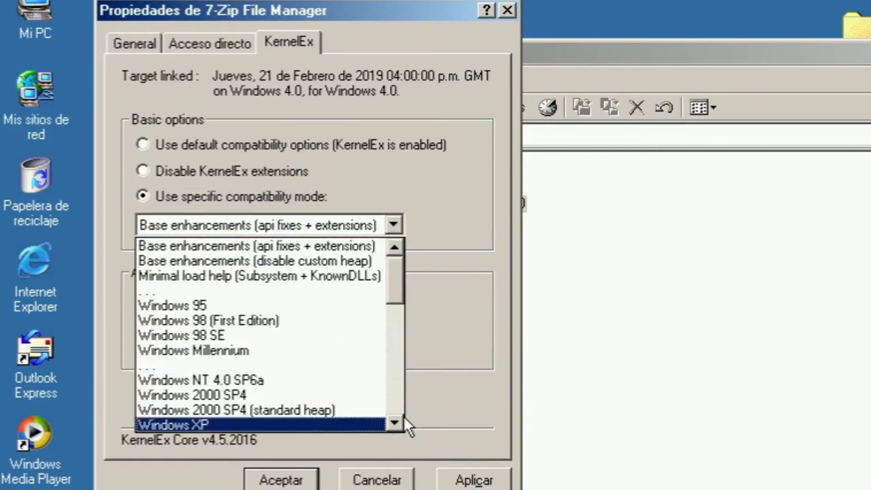
left_click(394, 423)
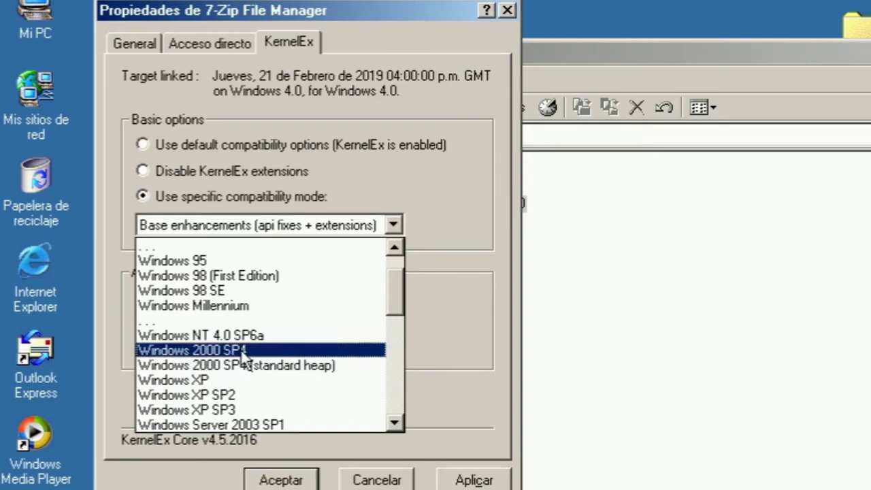
left_click(174, 409)
left_click(272, 480)
Launch 7-Zip File Manager and view its Acerca de 7-Zip information
left_click(31, 477)
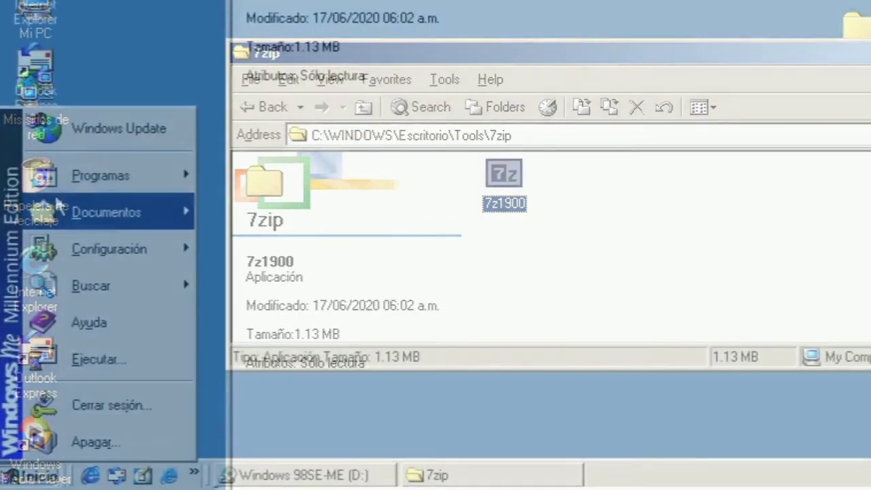
mouse_move(101, 175)
mouse_move(240, 168)
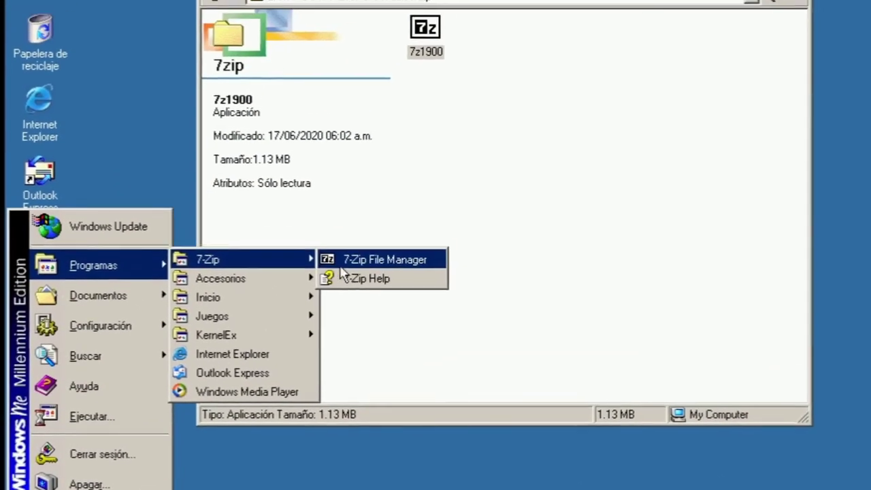
left_click(334, 264)
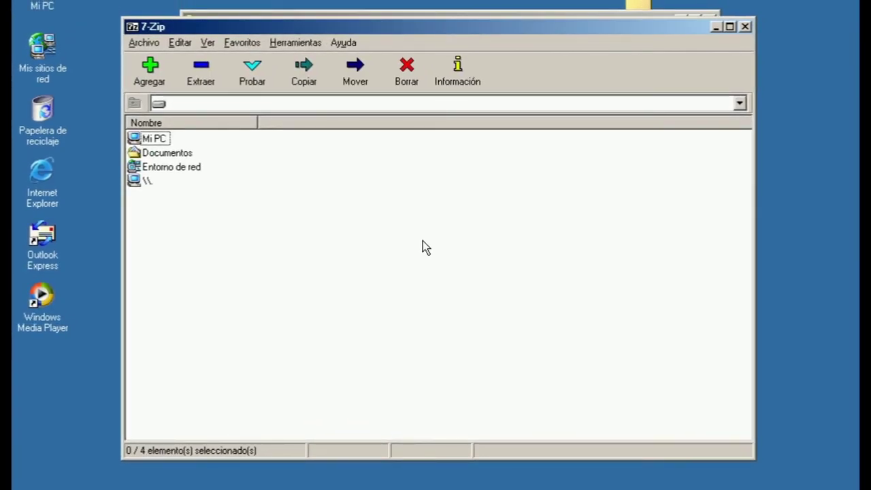
left_click(343, 42)
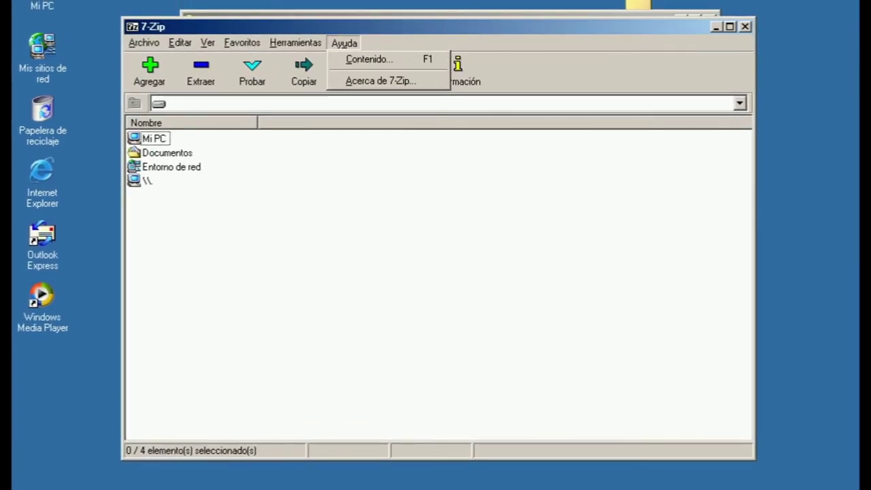
left_click(354, 81)
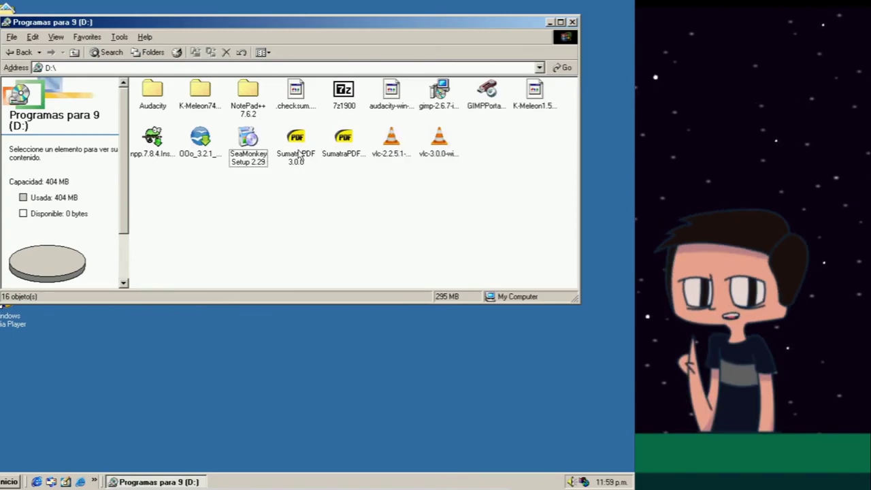
Try to launch SumatraPDF-3.1.2 from the Programas para 9 disc
double_click(333, 144)
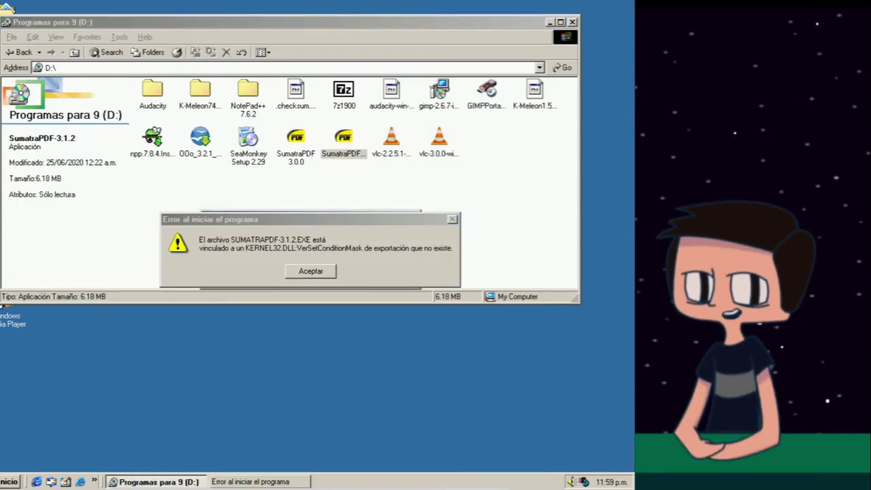
left_click(311, 272)
left_click(312, 272)
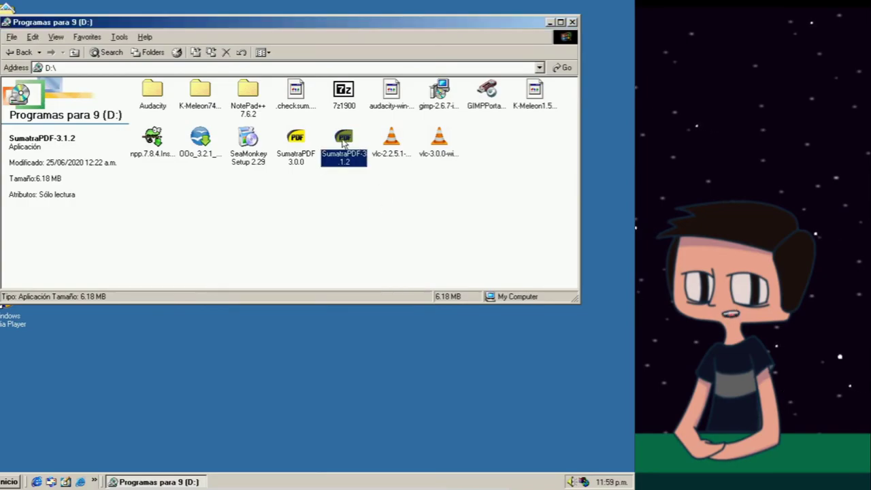
Set the KernelEx options of SumatraPDF-3.1.2 to the specific compatibility mode Windows XP SP3, accept the properties and launch the program
right_click(344, 140)
left_click(389, 244)
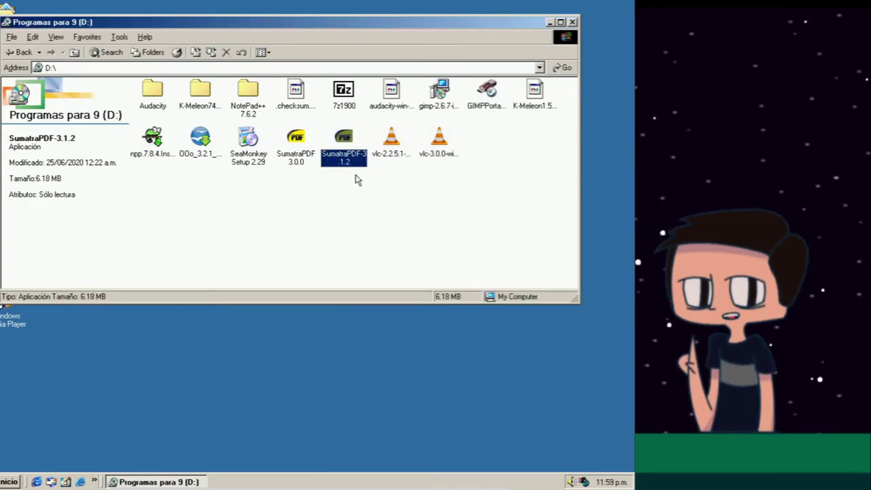
left_click(483, 172)
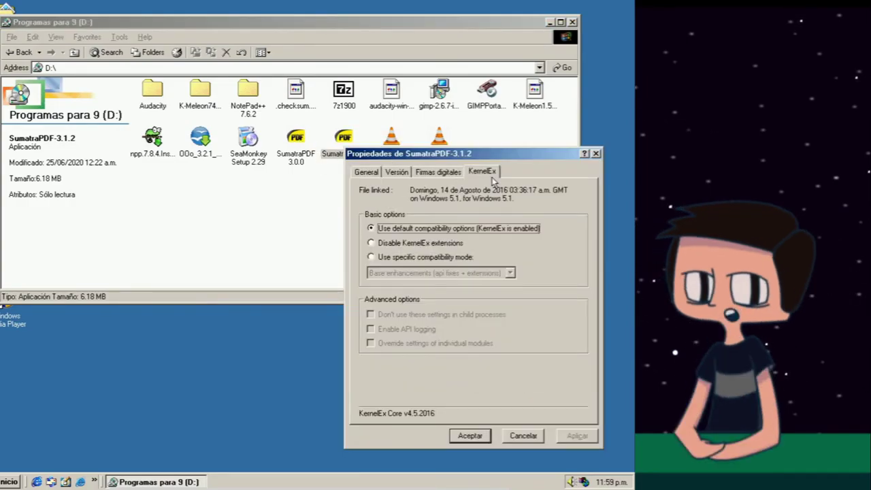
left_click(425, 257)
left_click(511, 273)
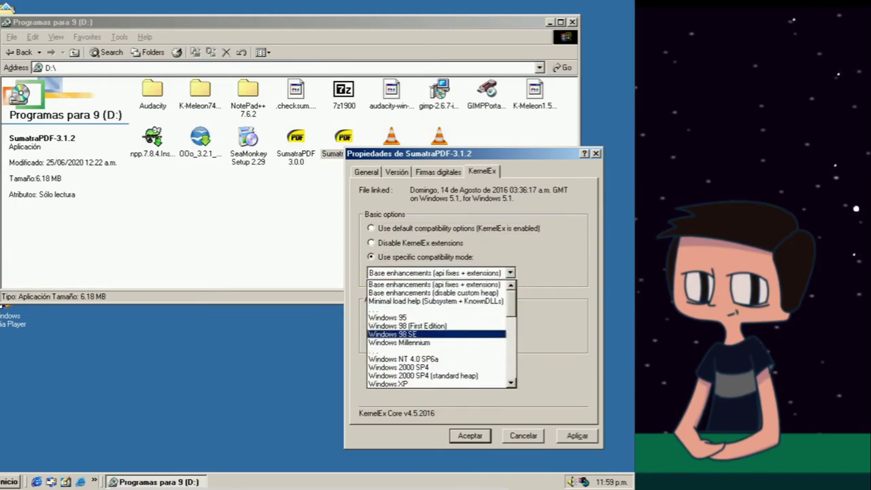
left_click(511, 384)
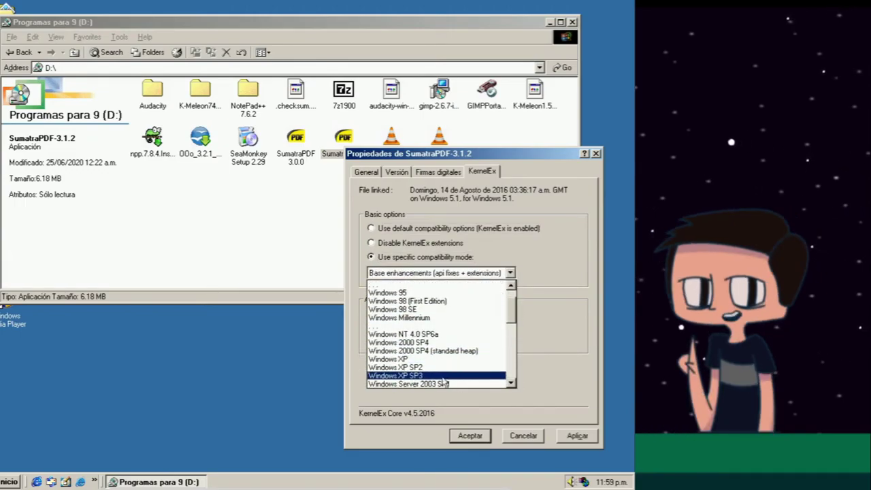
left_click(409, 376)
left_click(468, 437)
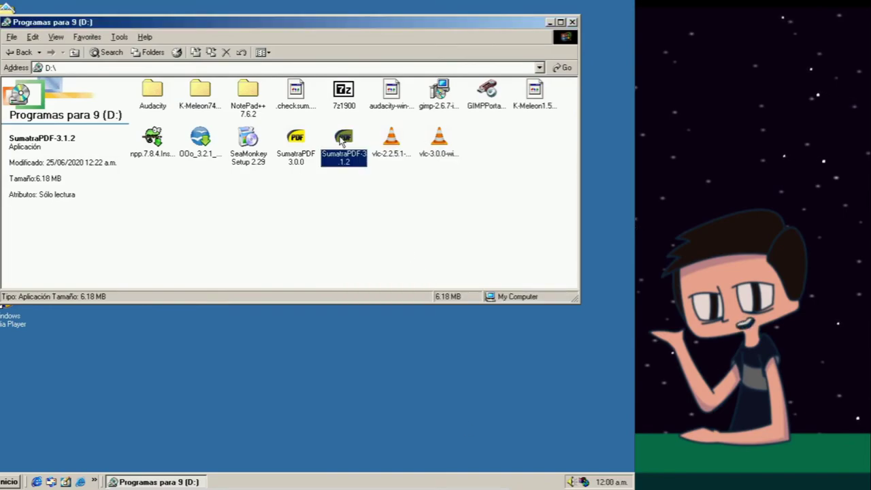
double_click(342, 138)
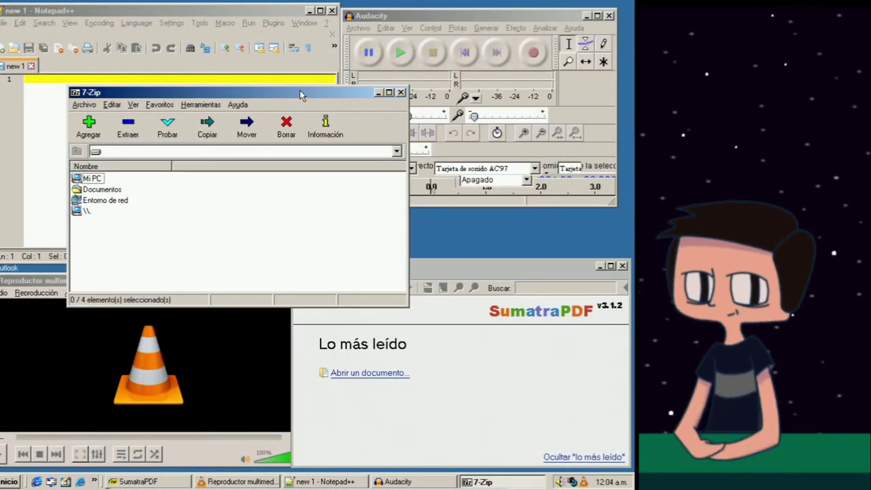
Move the 7-Zip window clear of the VLC player and view VLC's Acerca de information
left_click_drag(299, 90, 430, 135)
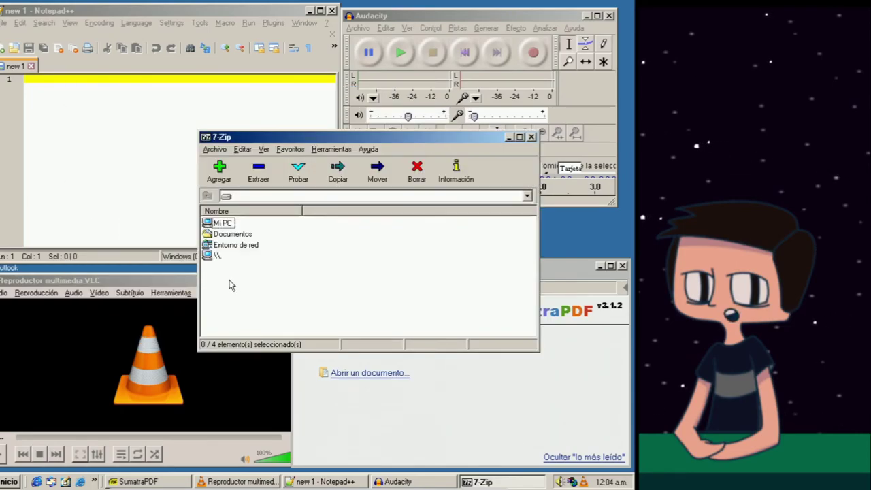
left_click(171, 285)
left_click(204, 293)
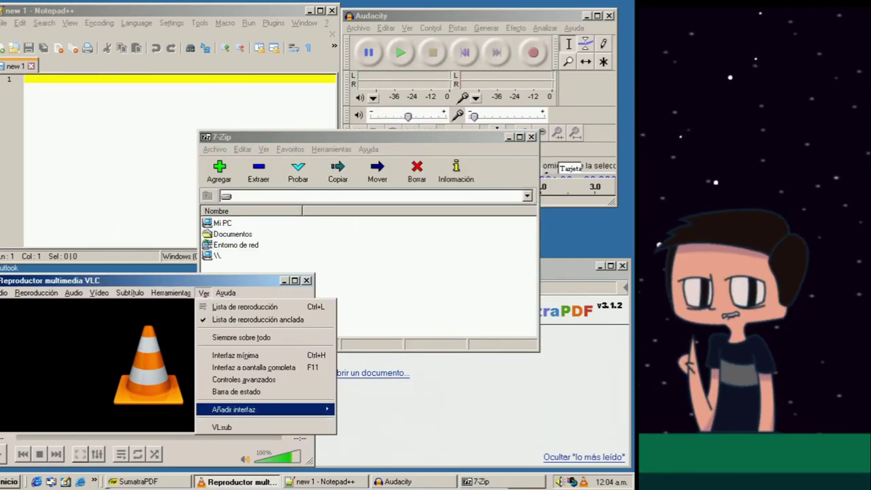
mouse_move(219, 297)
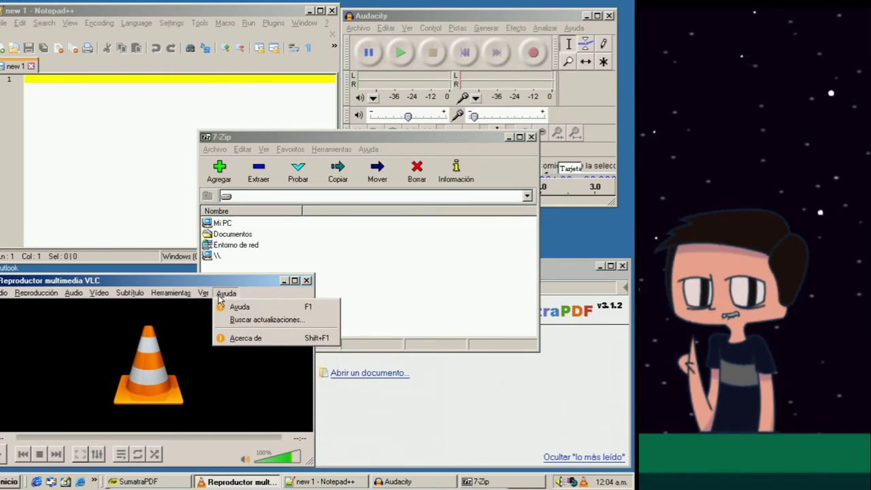
left_click(245, 337)
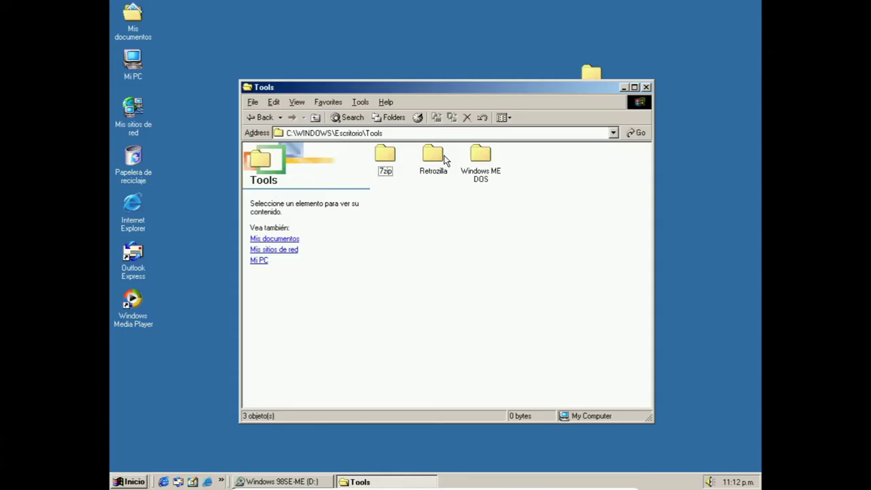
Launch retrozilla from the Retrozilla folder inside Tools and cancel the default browser prompt
double_click(436, 155)
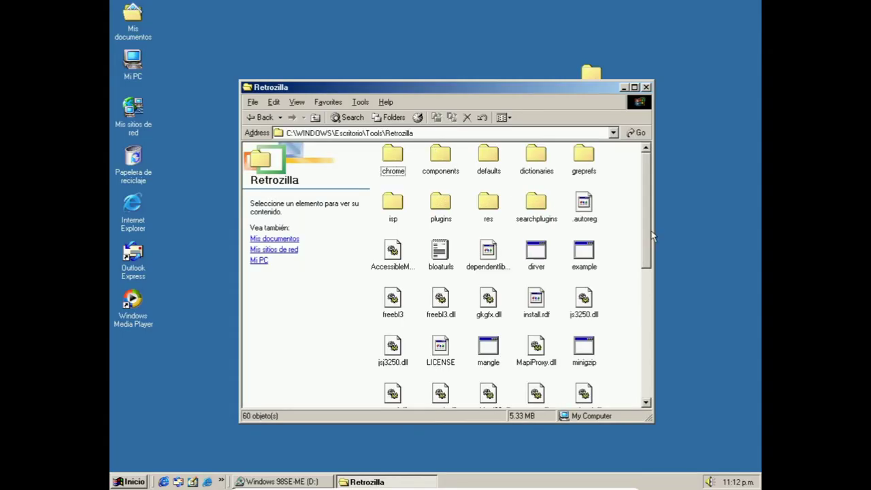
left_click_drag(647, 214, 641, 293)
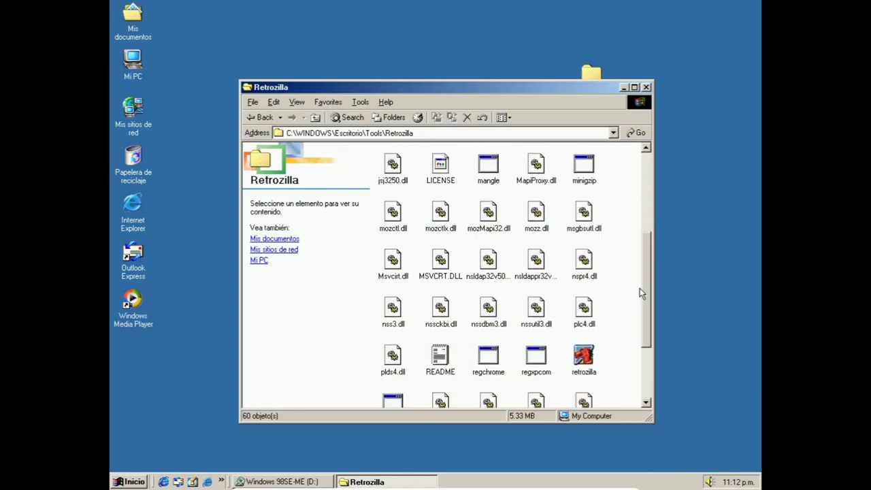
double_click(583, 379)
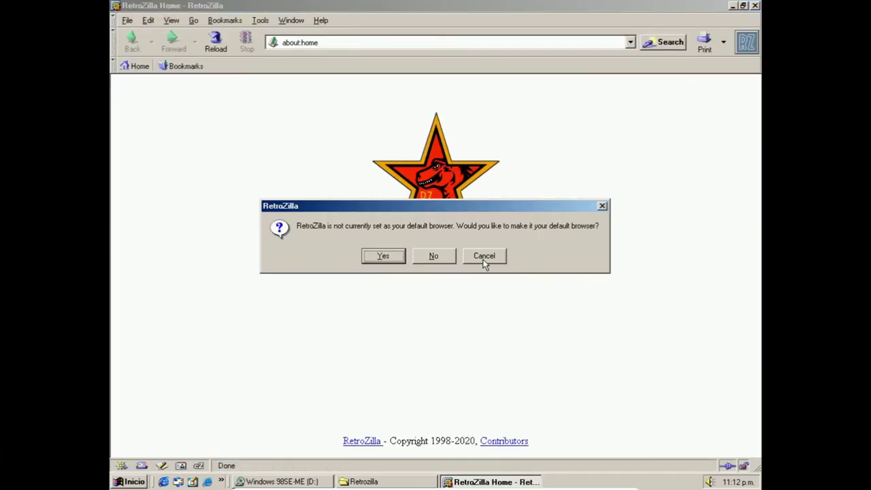
left_click(484, 258)
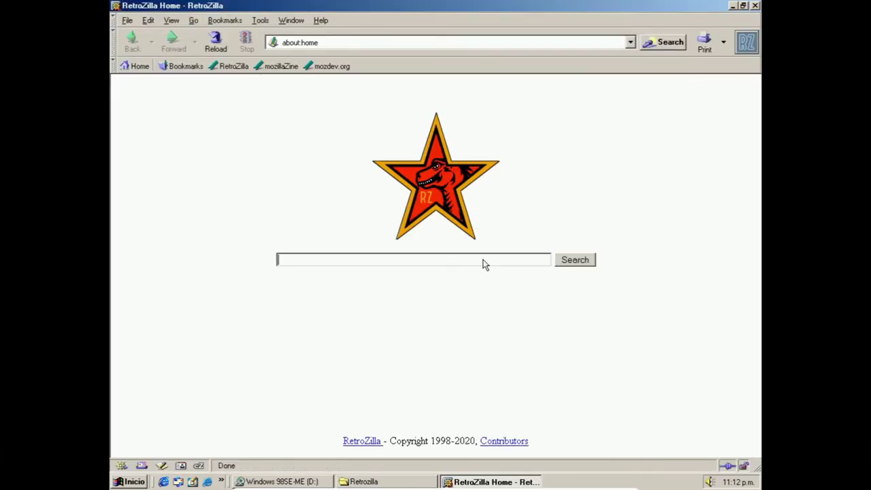